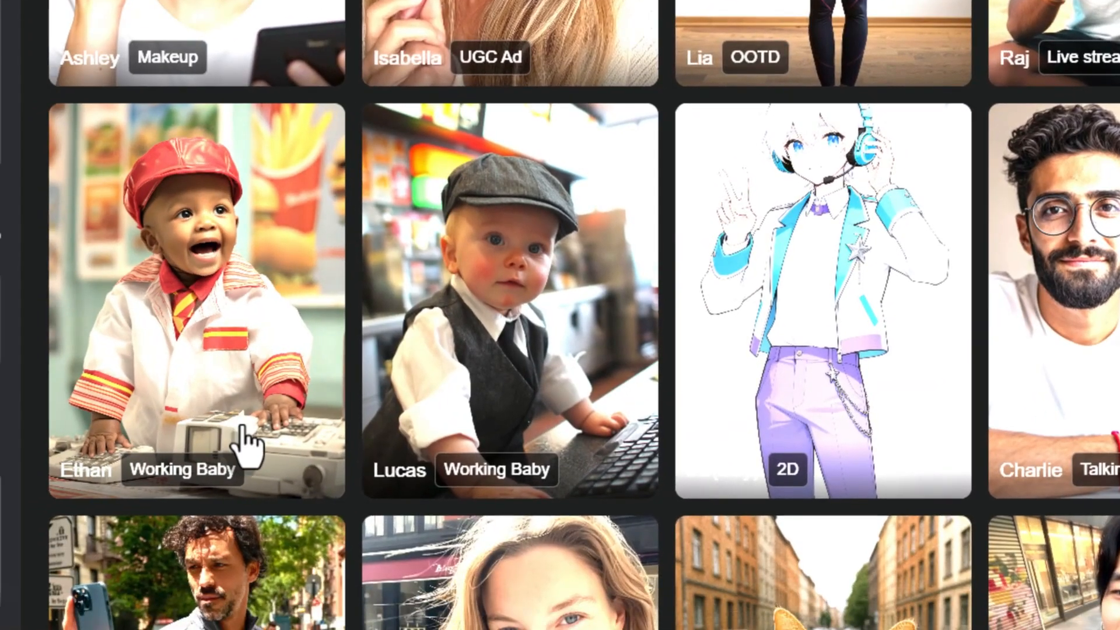
# Step: Browse the preset avatars in the Avatar Library down to the last row and examine their styles and categories
pyautogui.scroll(-2, 262, 458)
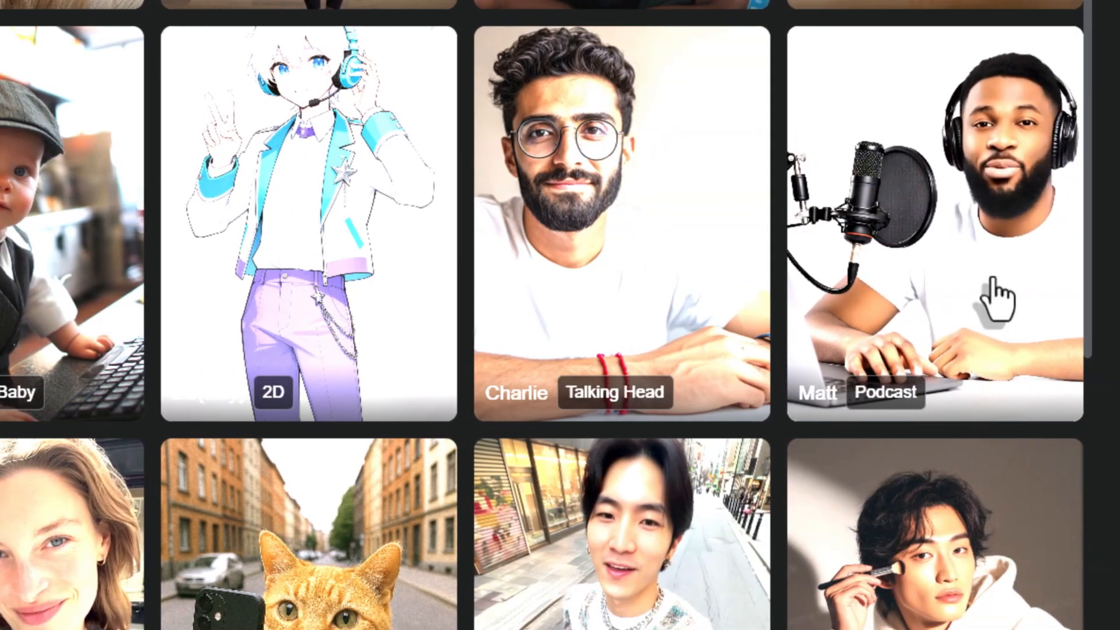
pyautogui.scroll(-4, 999, 295)
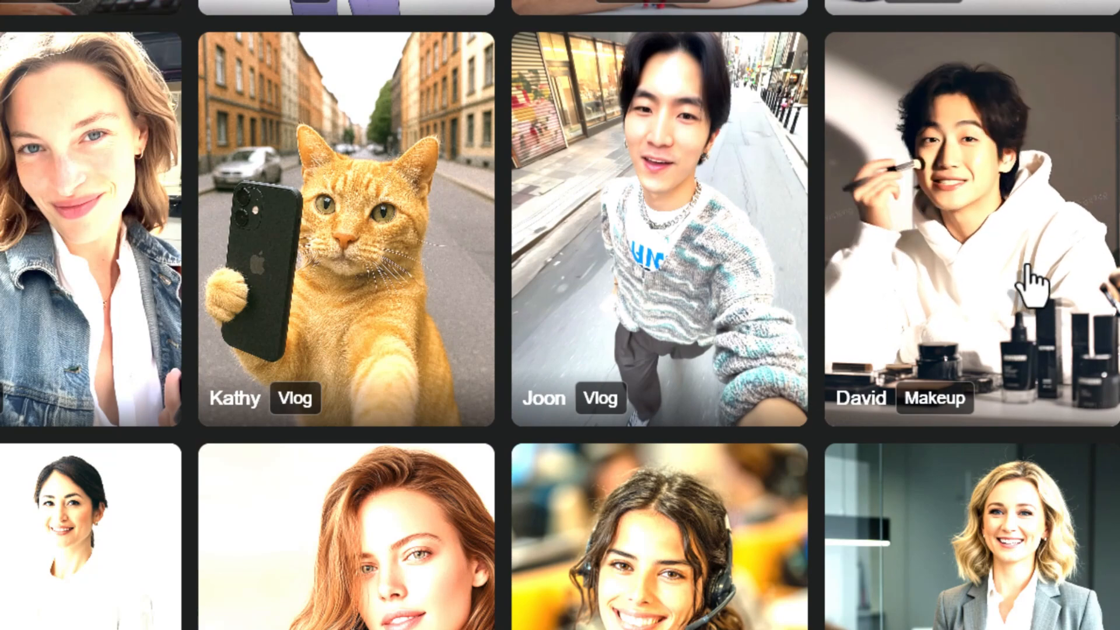
pyautogui.scroll(-5, 1025, 295)
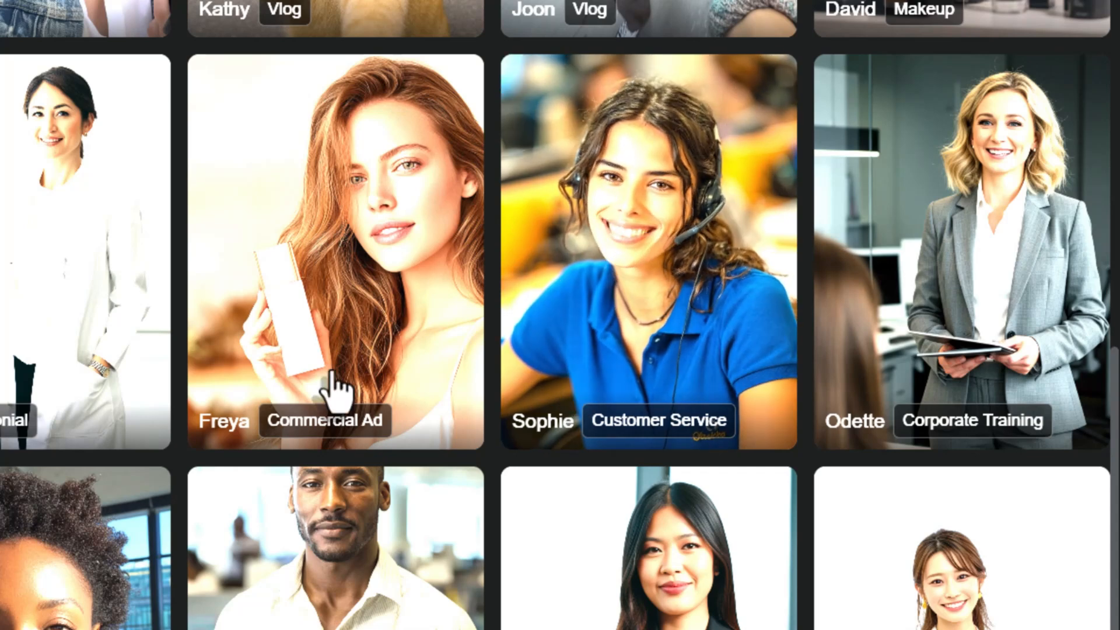
pyautogui.moveTo(327, 388)
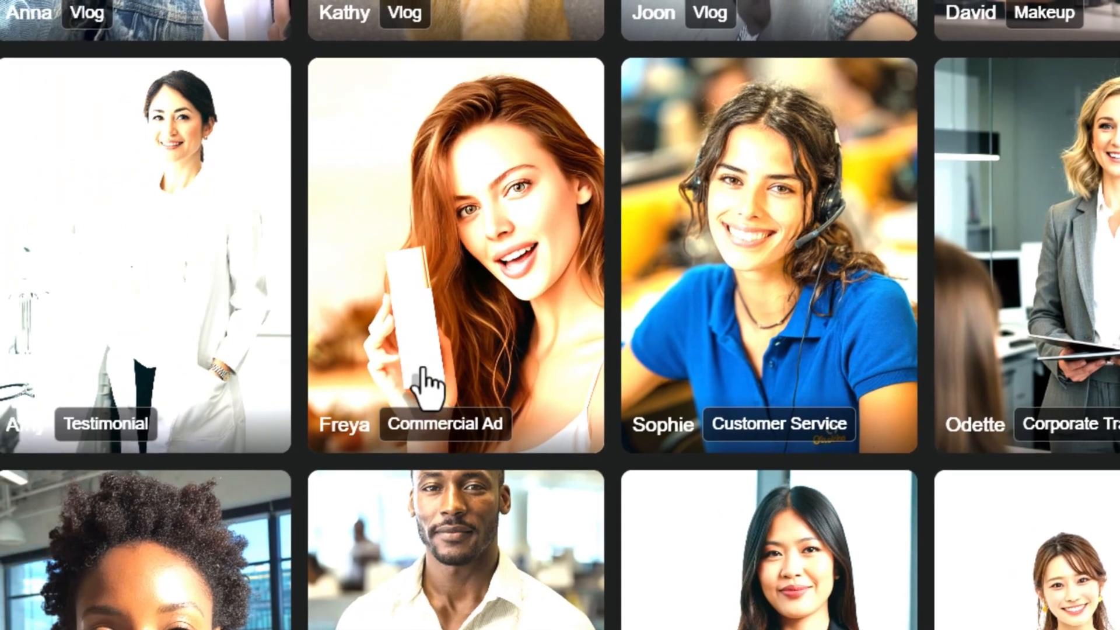
pyautogui.moveTo(505, 362)
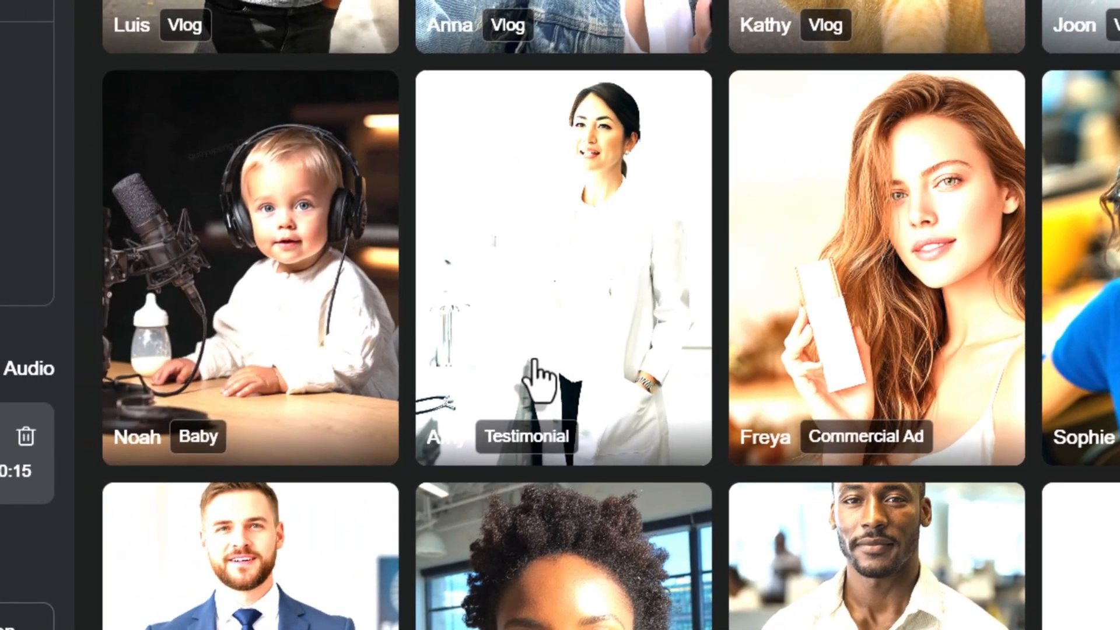
pyautogui.moveTo(198, 350)
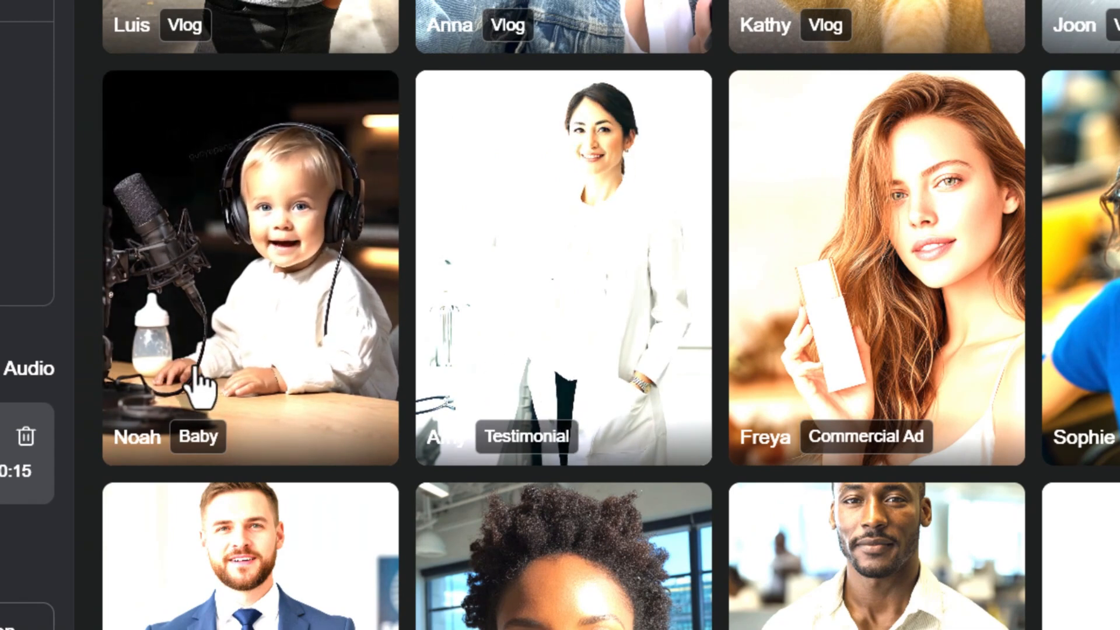
pyautogui.scroll(-5, 199, 373)
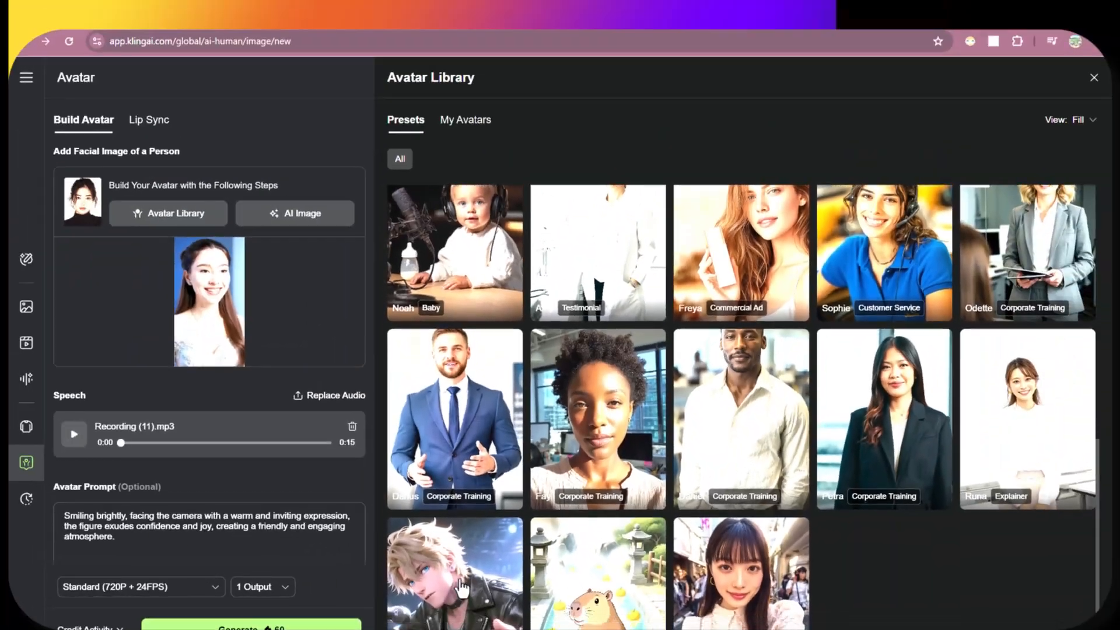
pyautogui.scroll(-1, 495, 543)
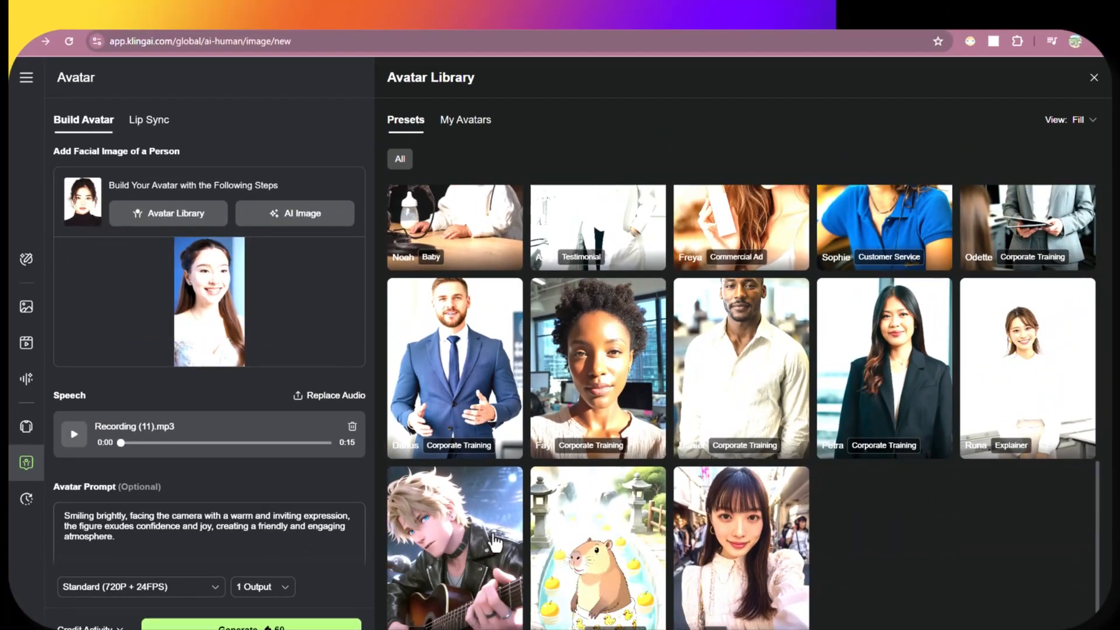
pyautogui.scroll(11, 493, 579)
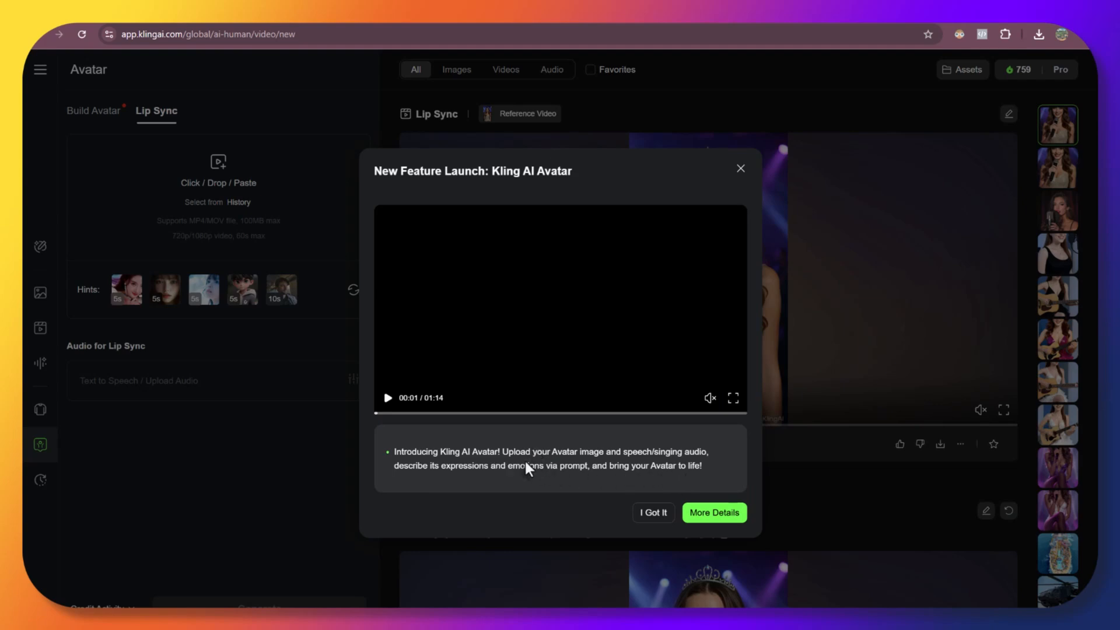
# Step: Play and pause the Kling AI Avatar launch video, and dismiss the feature announcements
pyautogui.click(389, 400)
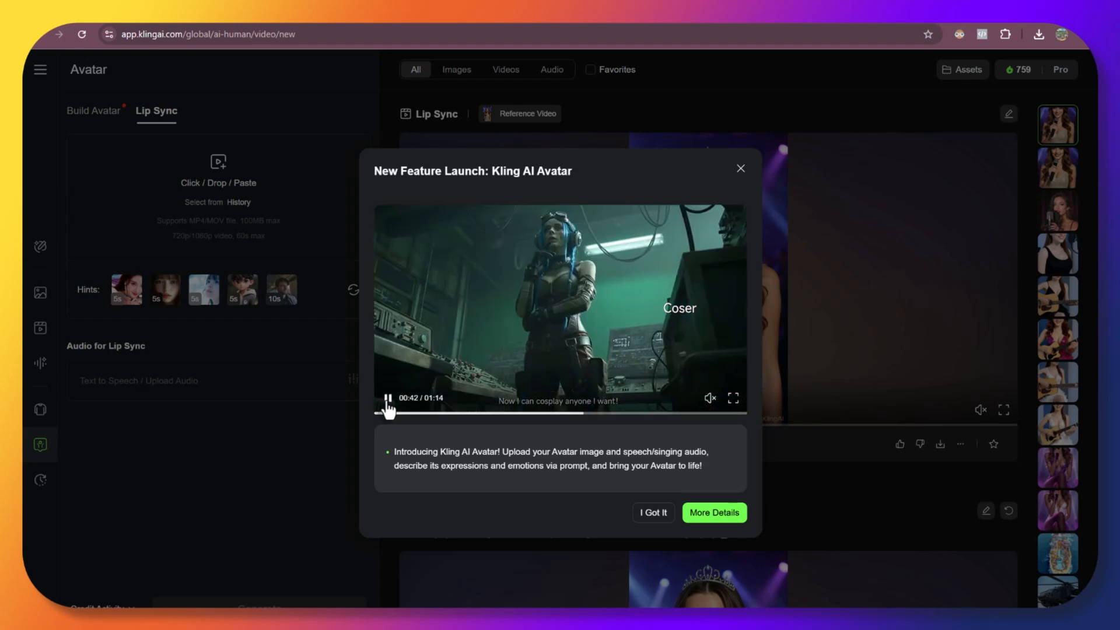
pyautogui.click(388, 400)
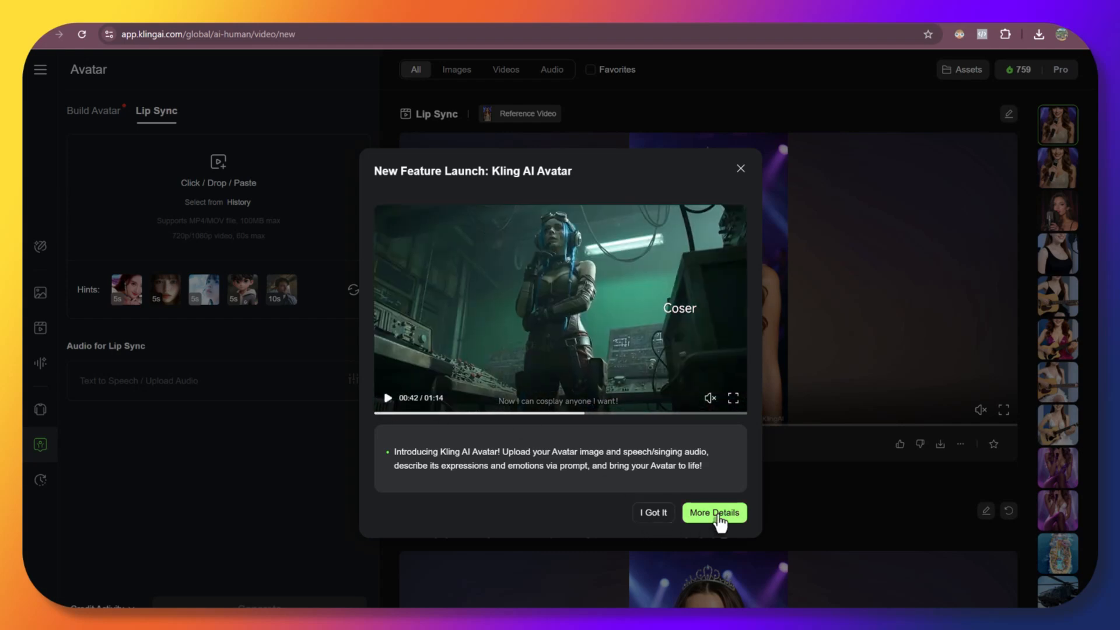
pyautogui.click(719, 520)
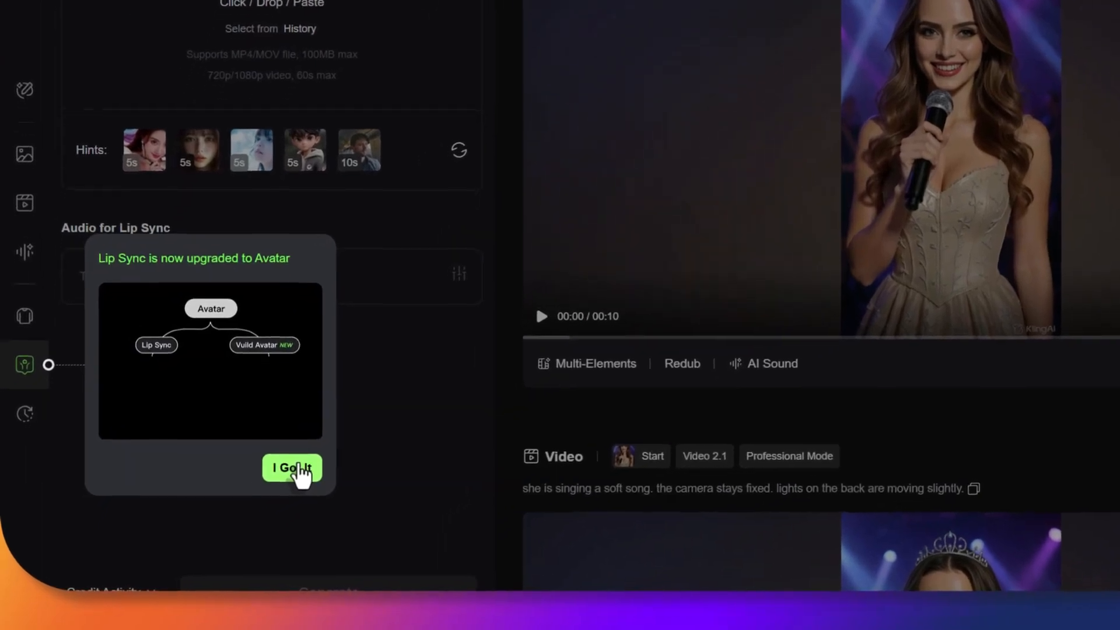
pyautogui.click(301, 466)
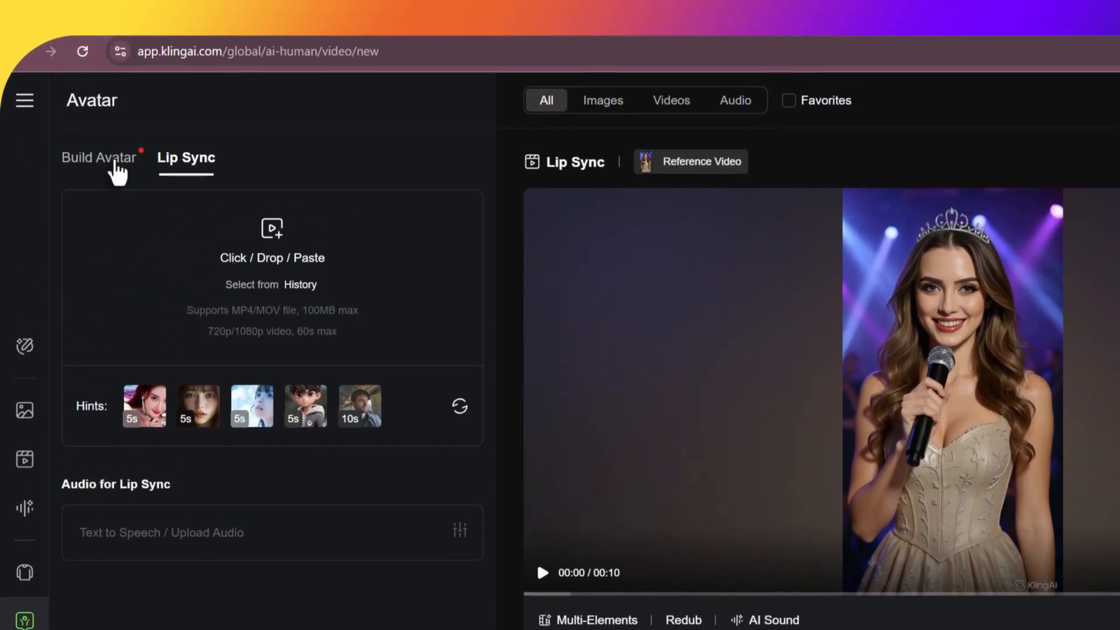
# Step: Switch to Build Avatar and complete its three-part introductory tour
pyautogui.click(119, 174)
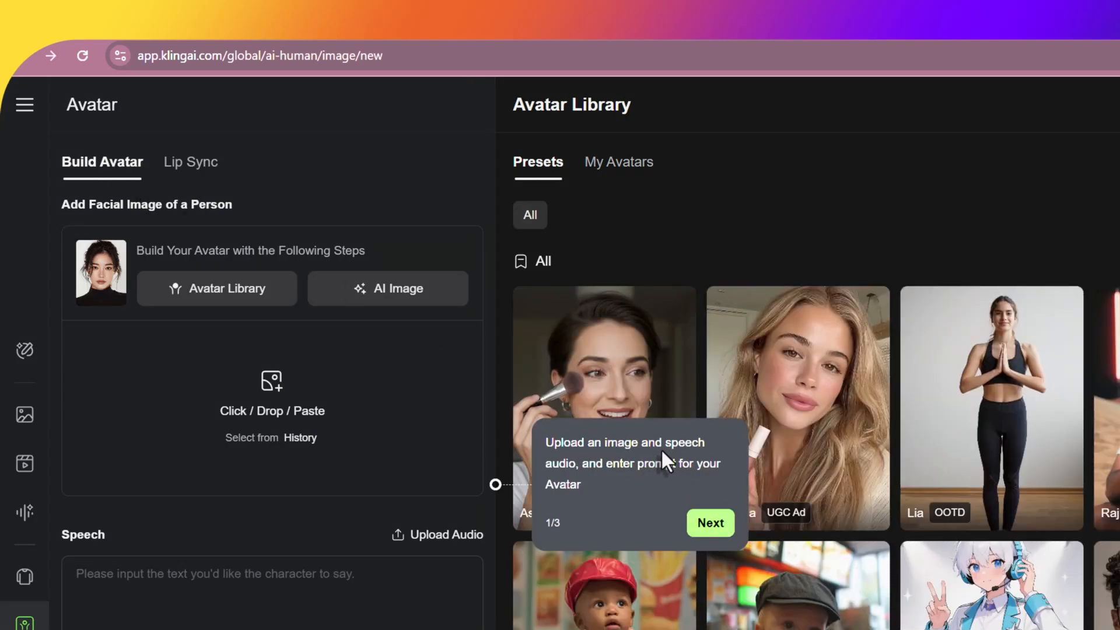
pyautogui.click(712, 528)
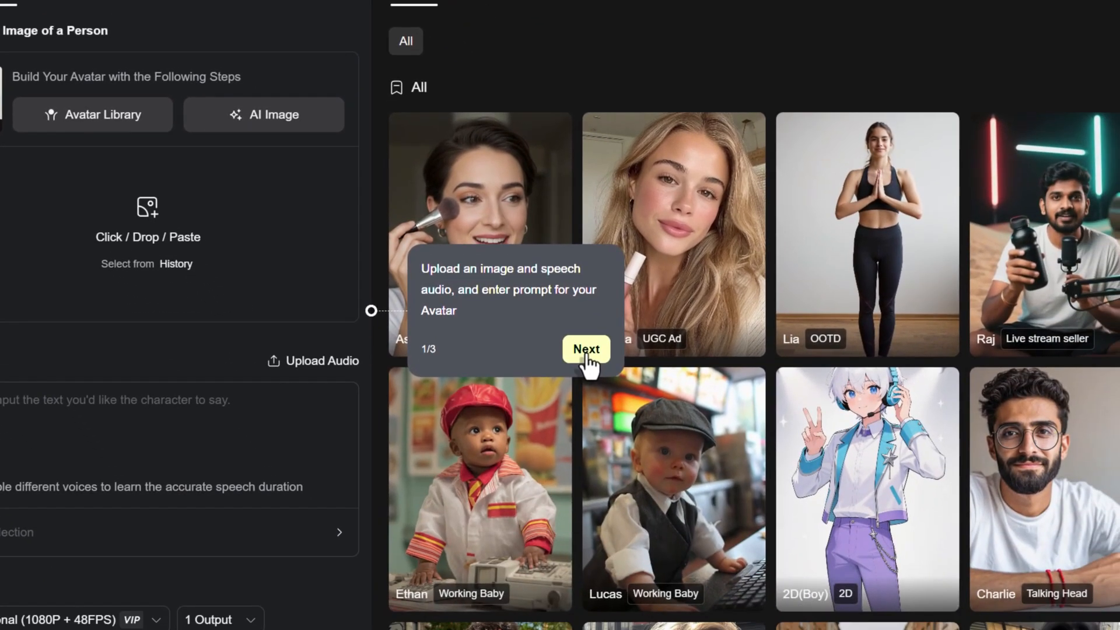
pyautogui.click(711, 523)
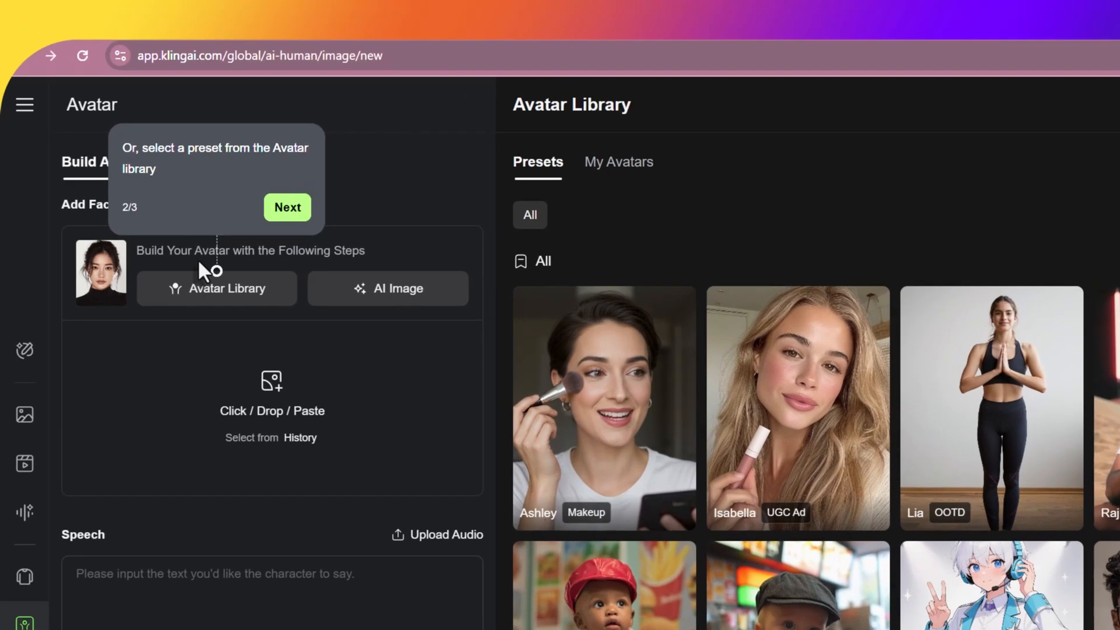
pyautogui.click(164, 34)
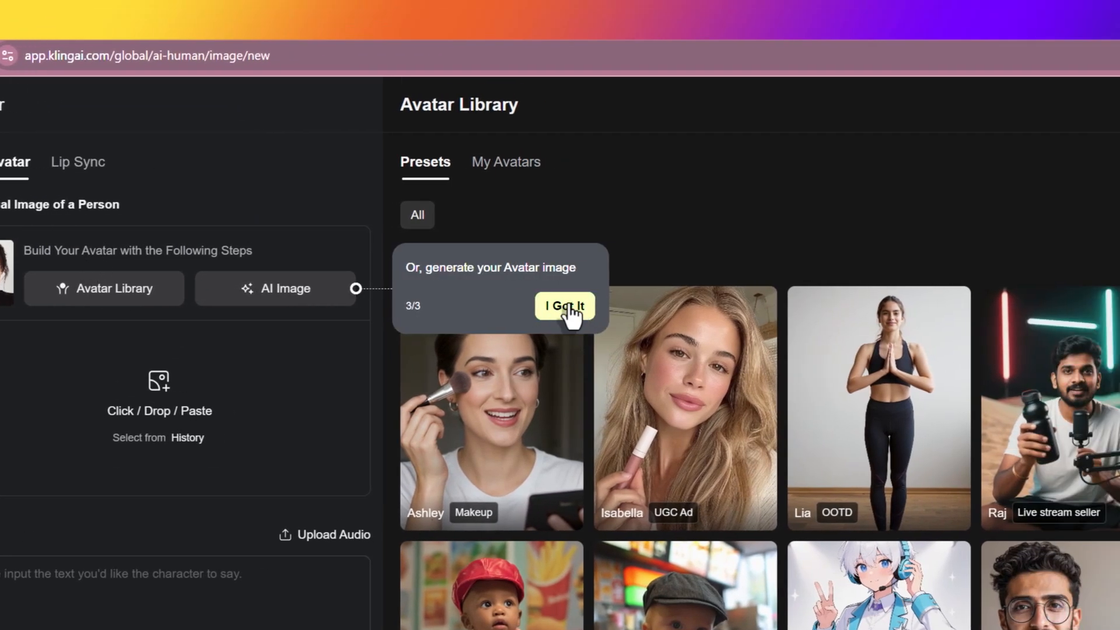
pyautogui.click(671, 306)
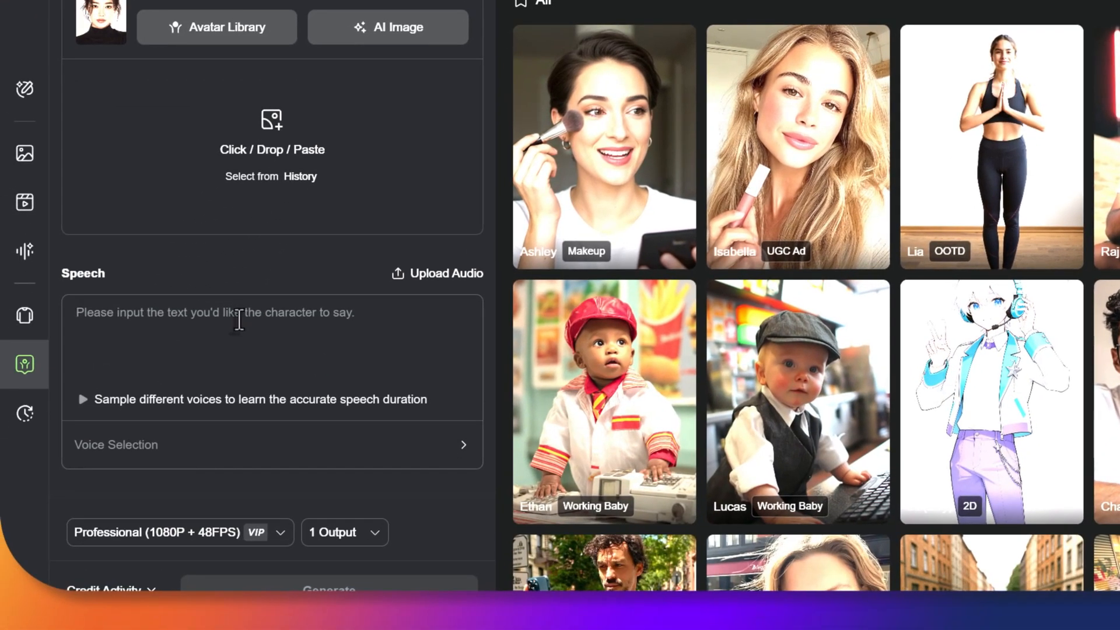
# Step: Choose the Professional (1080P + 48FPS) quality mode and look through the preset avatars down to the last row
pyautogui.click(235, 540)
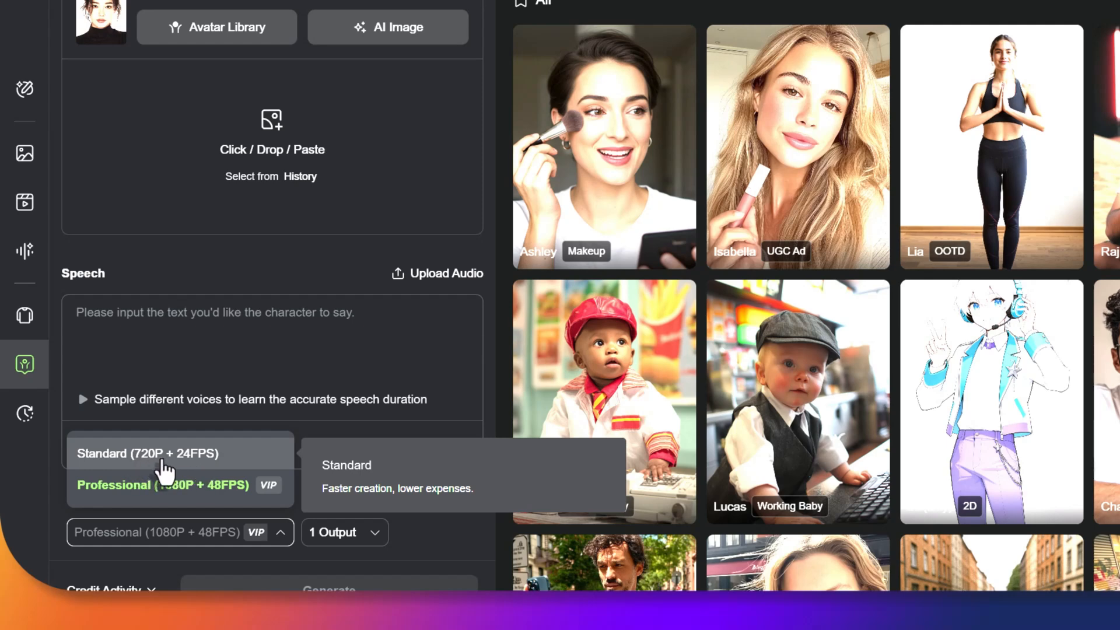
pyautogui.click(182, 494)
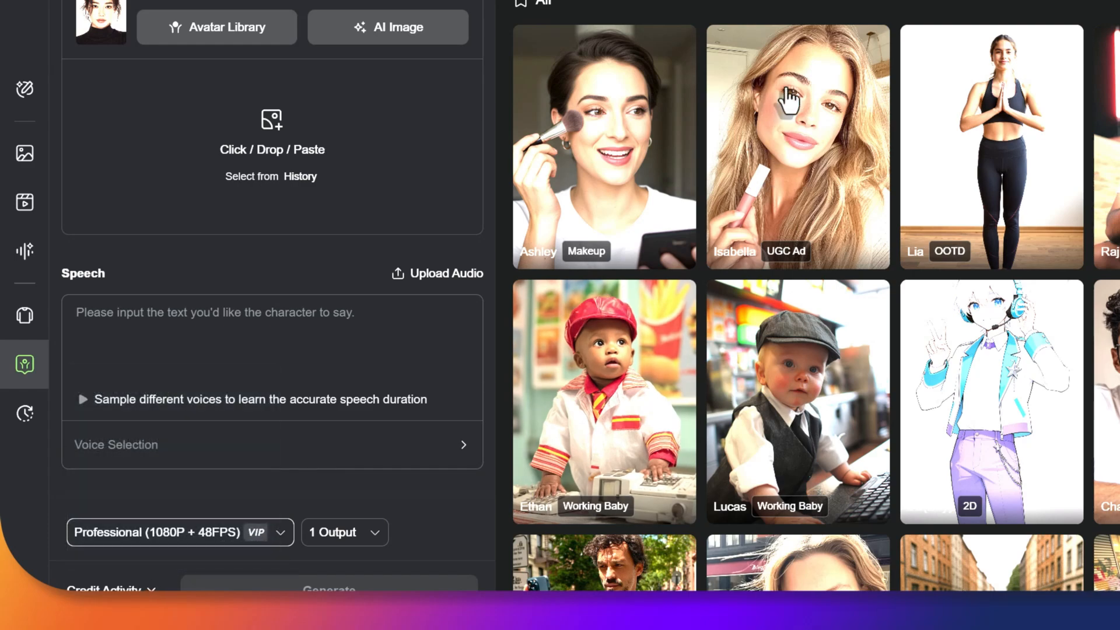
pyautogui.scroll(-10, 816, 296)
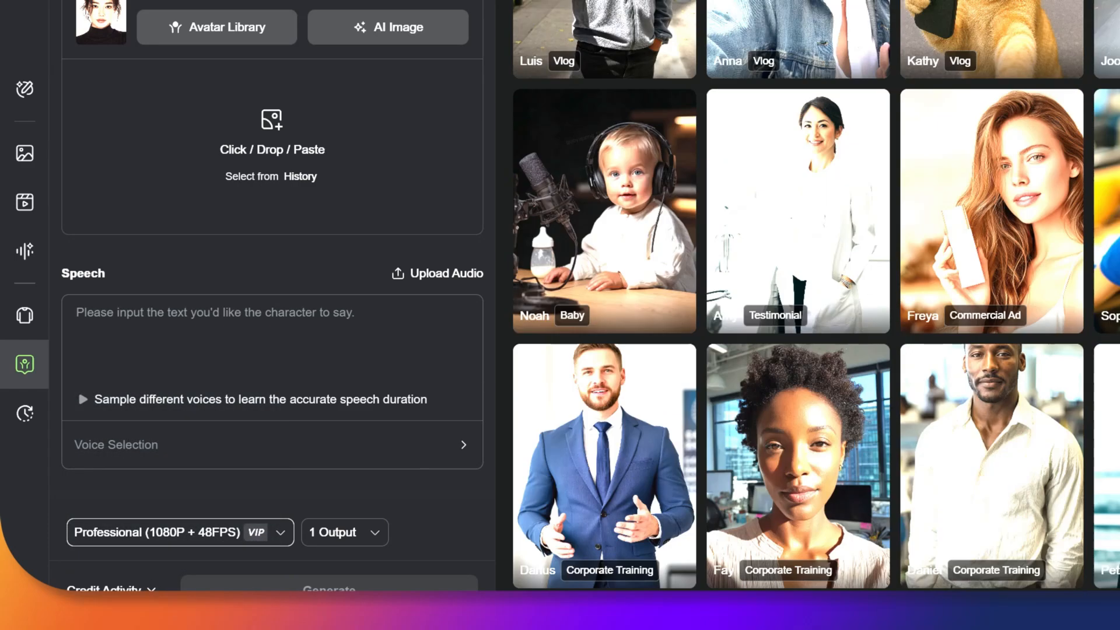
pyautogui.scroll(-3, 798, 296)
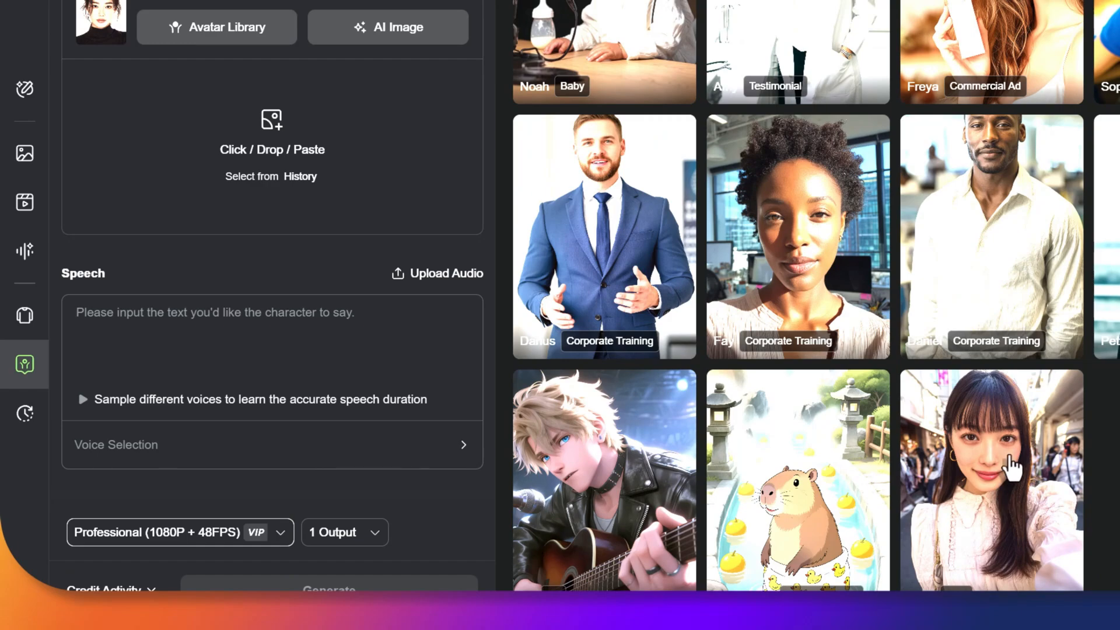
pyautogui.scroll(13, 813, 488)
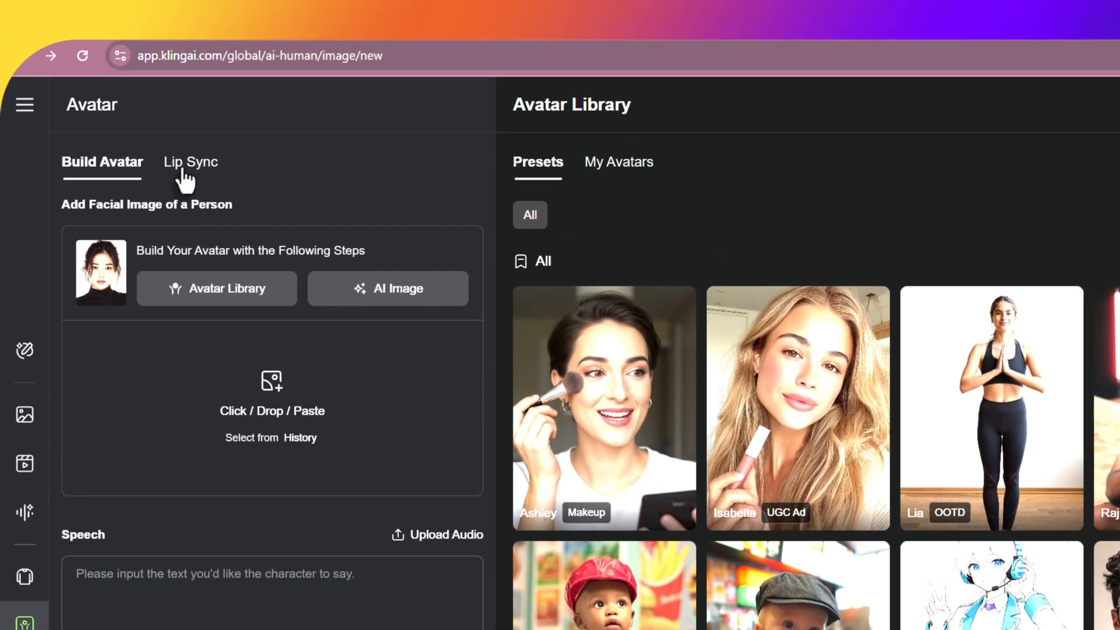
# Step: Compare the Build Avatar and Lip Sync modes, and examine the previously generated clips in Lip Sync
pyautogui.click(186, 166)
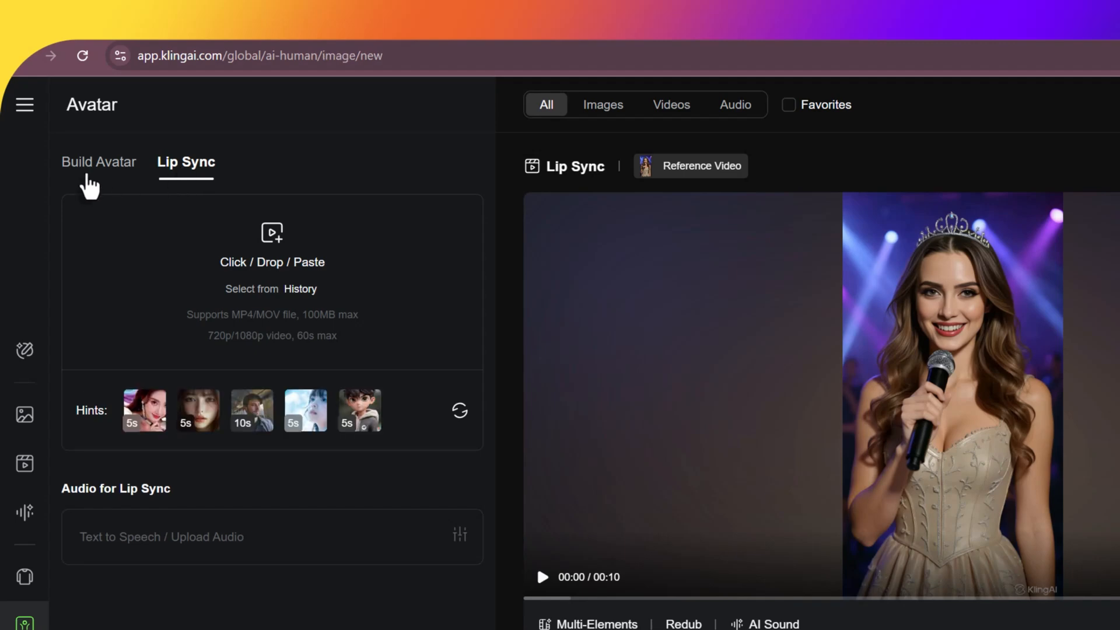
pyautogui.click(87, 175)
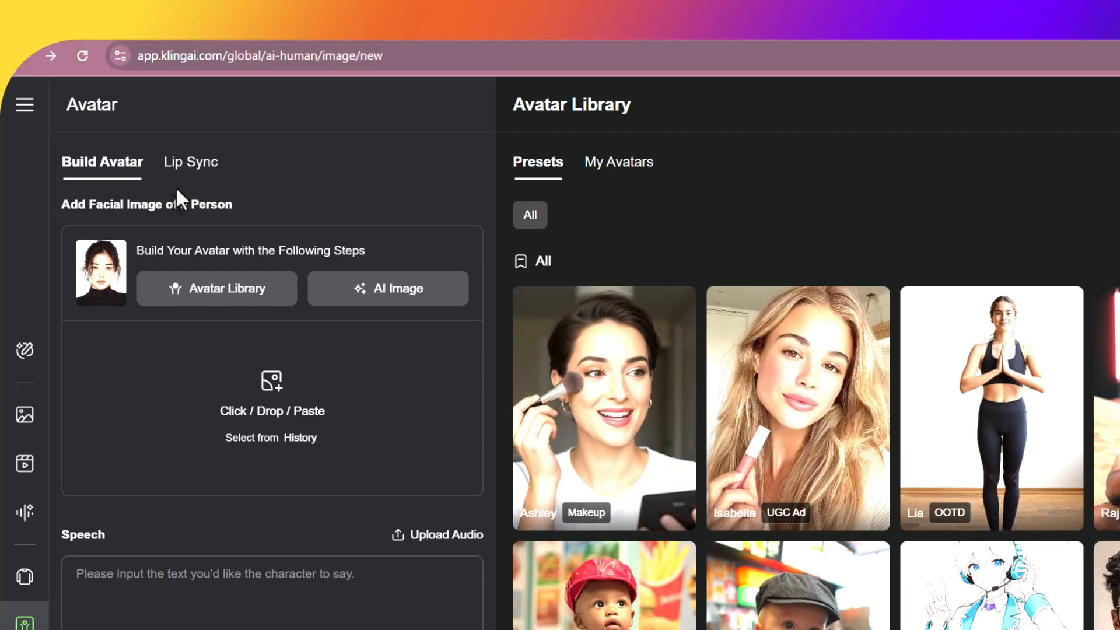
pyautogui.click(224, 299)
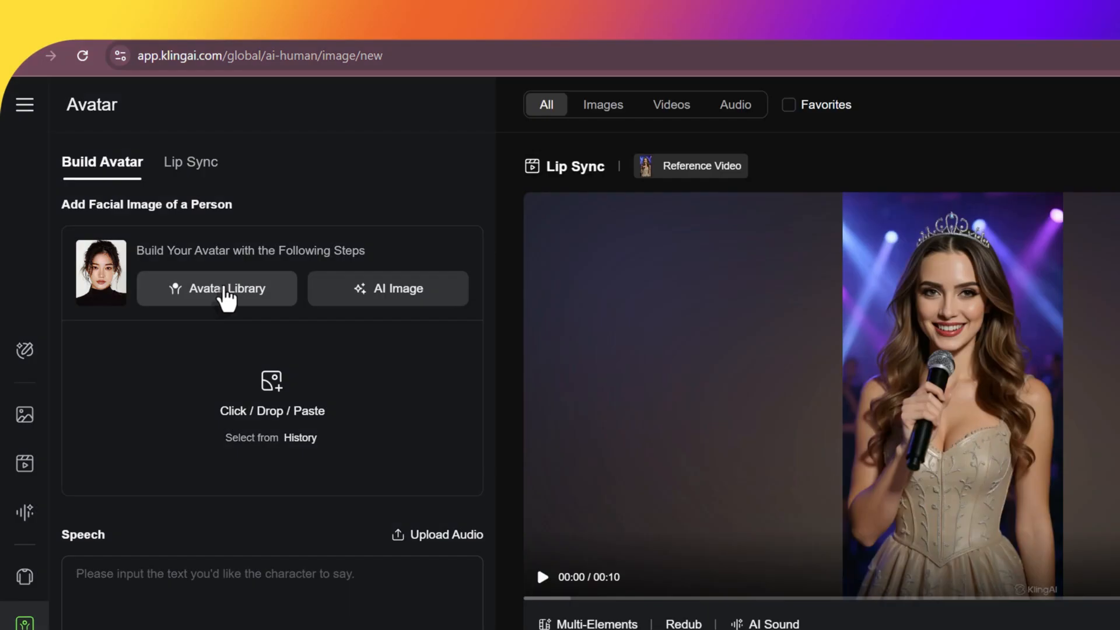
pyautogui.click(191, 169)
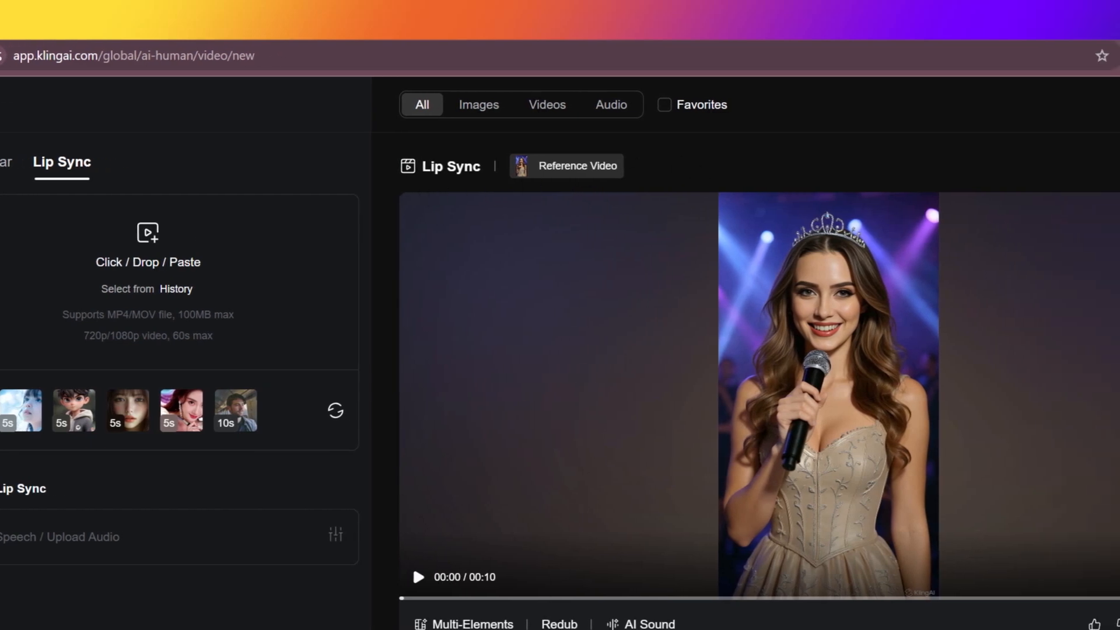
pyautogui.scroll(-3, 700, 622)
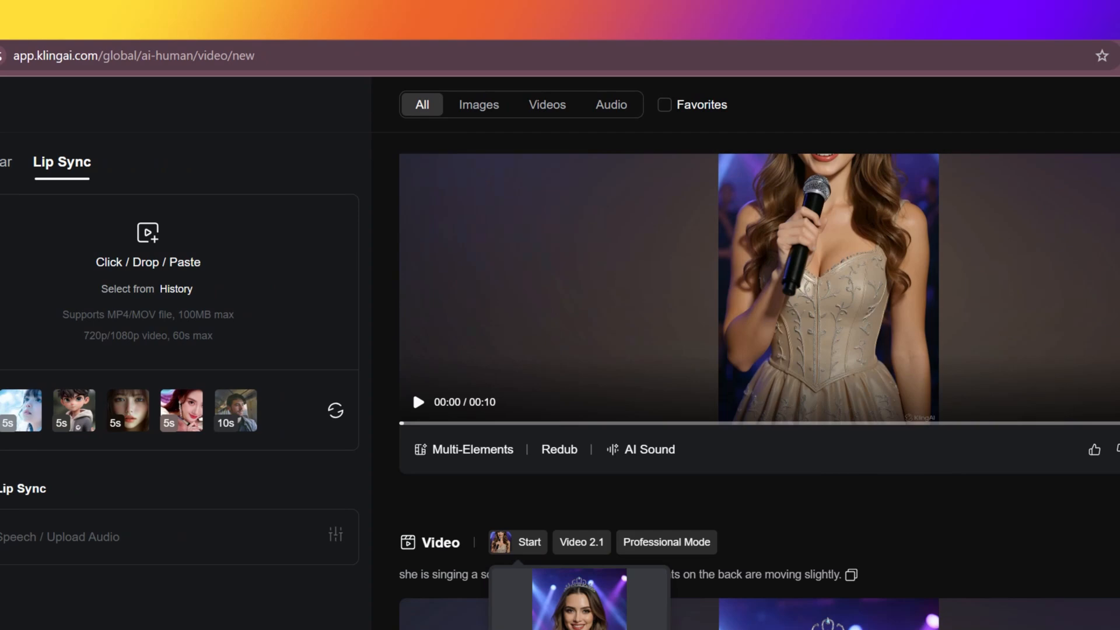
pyautogui.scroll(3, 572, 540)
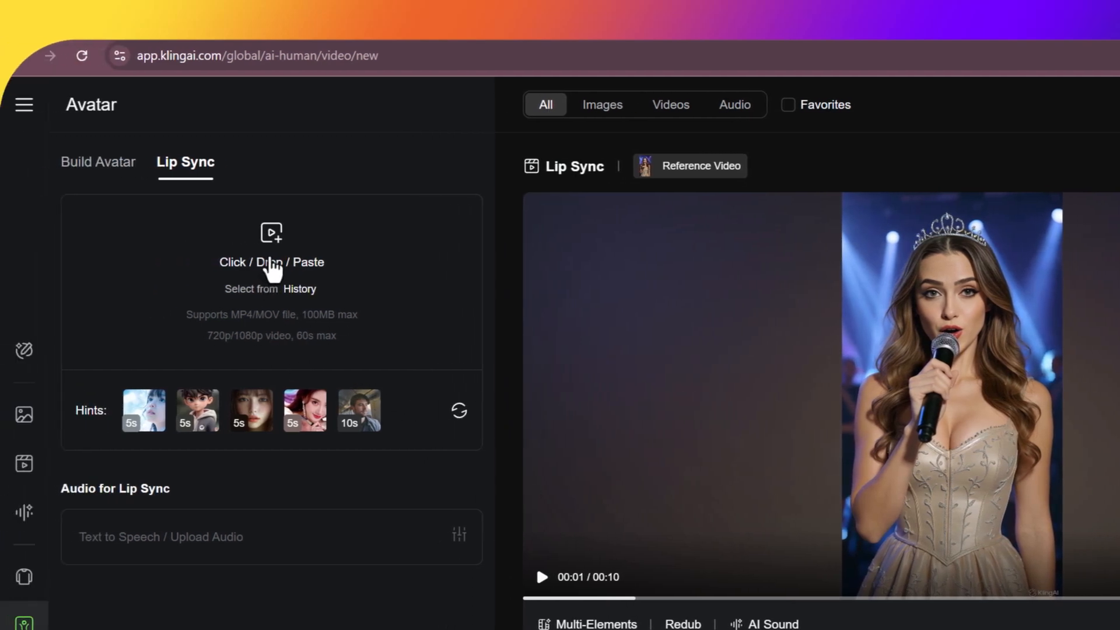
# Step: Look through the MP4 videos in Downloads that could be uploaded for Lip Sync, and leave without choosing one
pyautogui.click(174, 306)
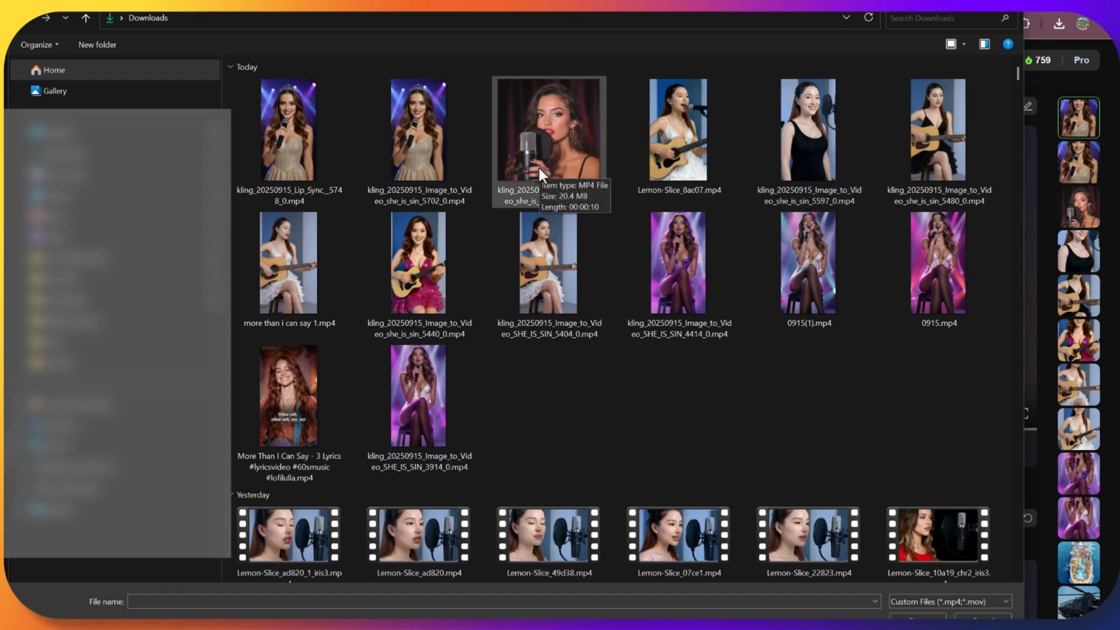
pyautogui.scroll(-5, 538, 166)
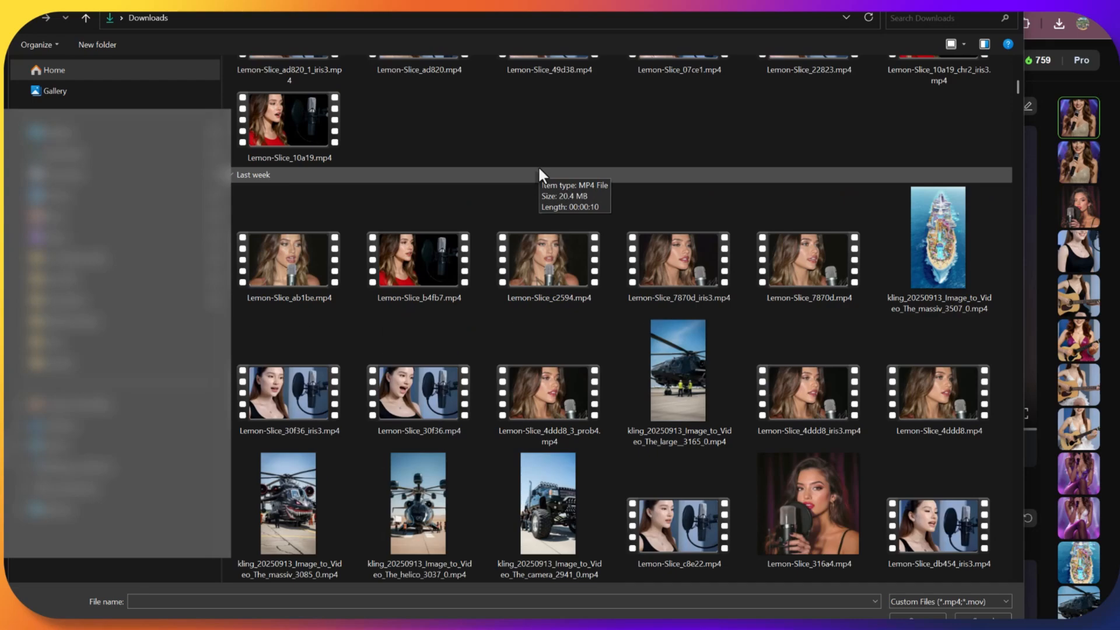
pyautogui.scroll(6, 538, 166)
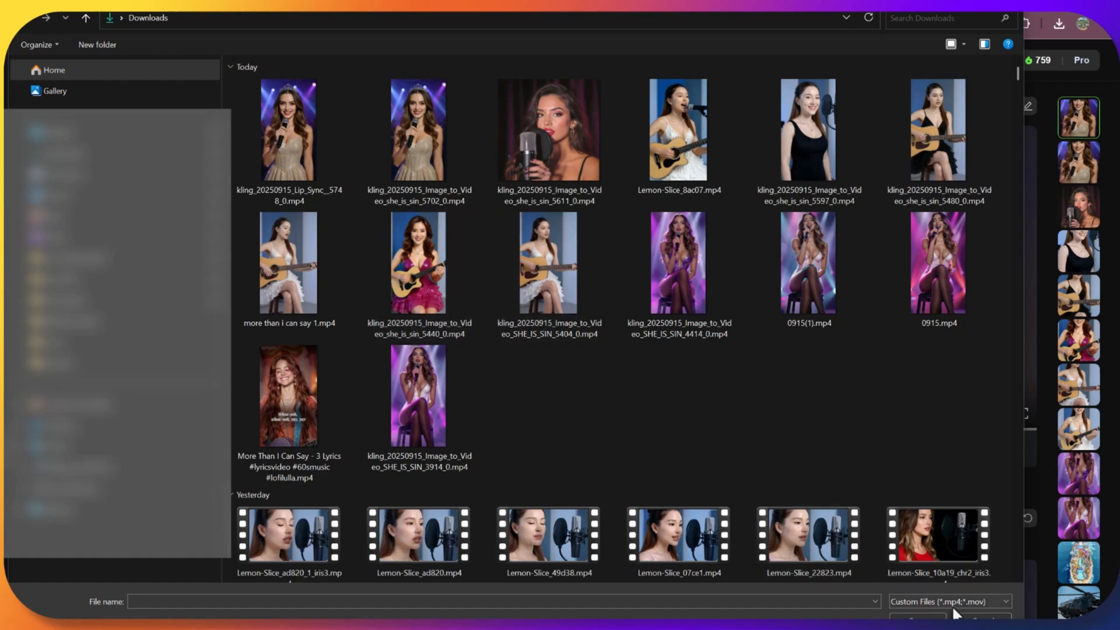
pyautogui.click(986, 617)
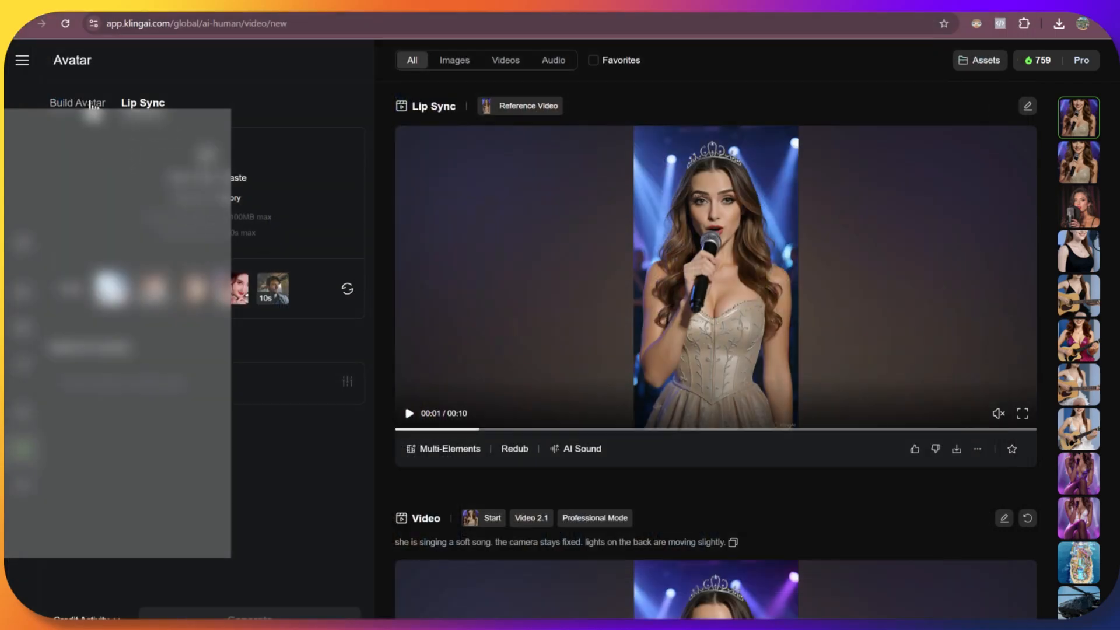
# Step: Return to Build Avatar and upload the Downloads image of the woman in a beige gown holding a microphone on stage as the facial image
pyautogui.click(92, 104)
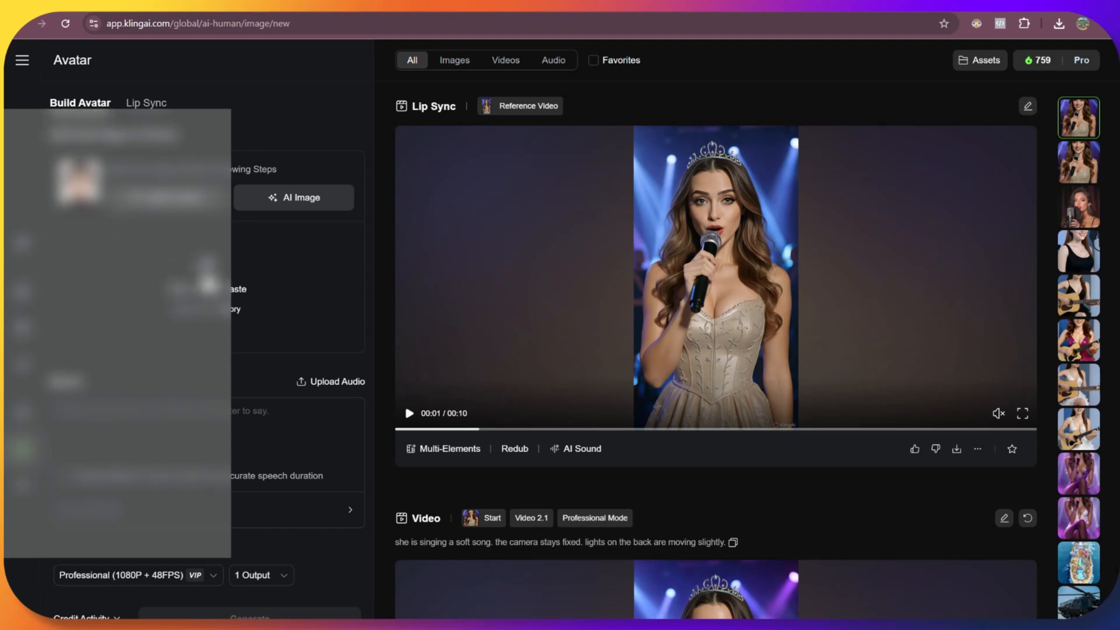
pyautogui.click(207, 283)
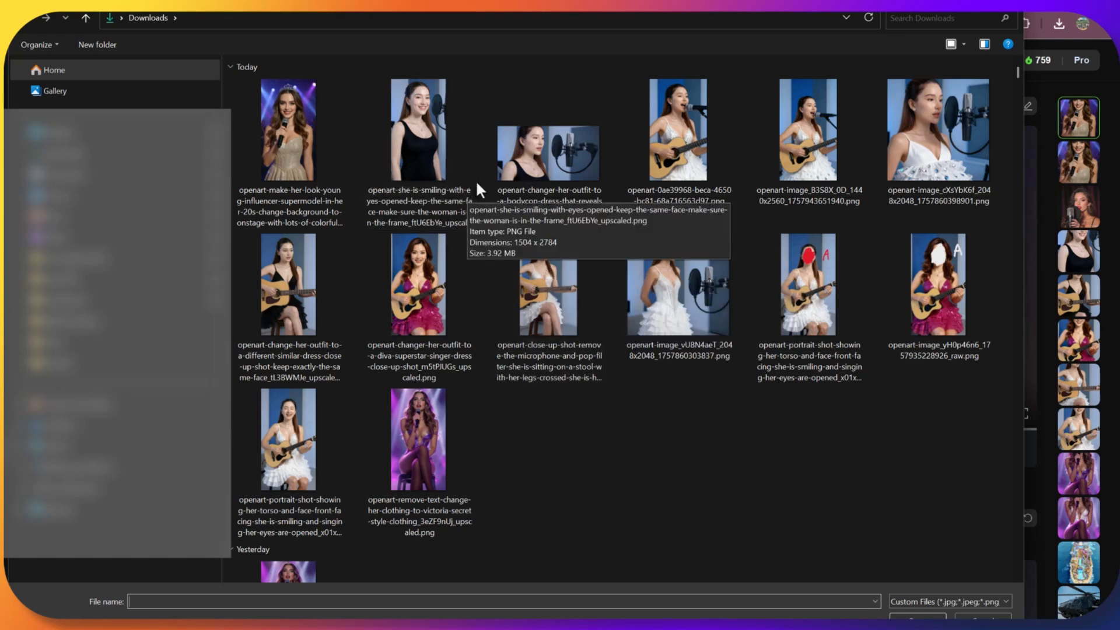
pyautogui.doubleClick(295, 139)
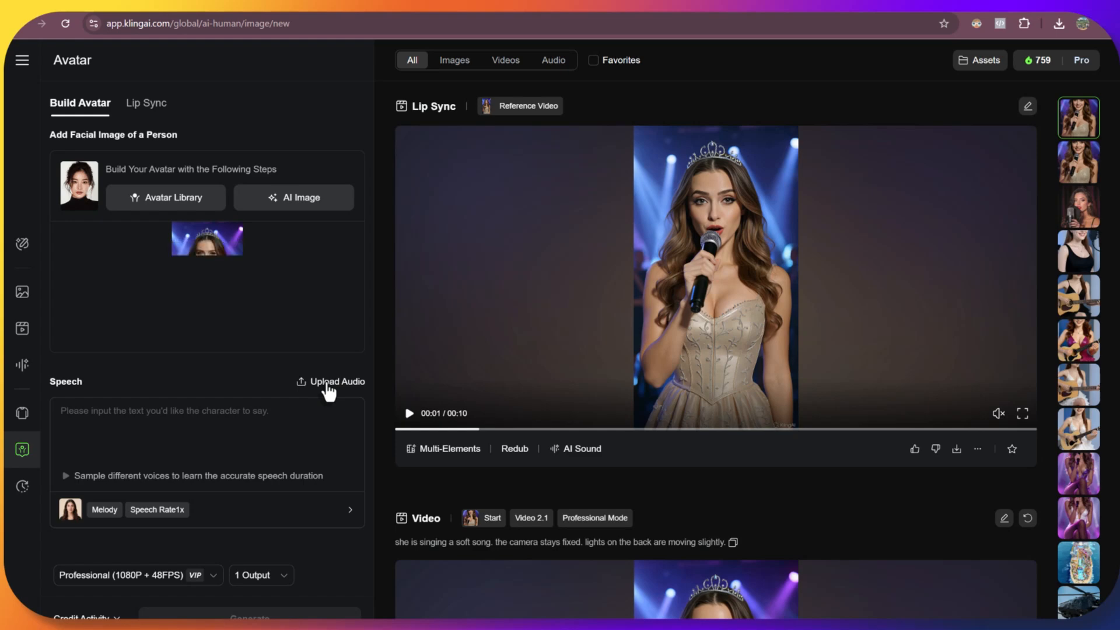
# Step: Open the speech voice selection and look through the voice categories from Profession to Old
pyautogui.click(352, 517)
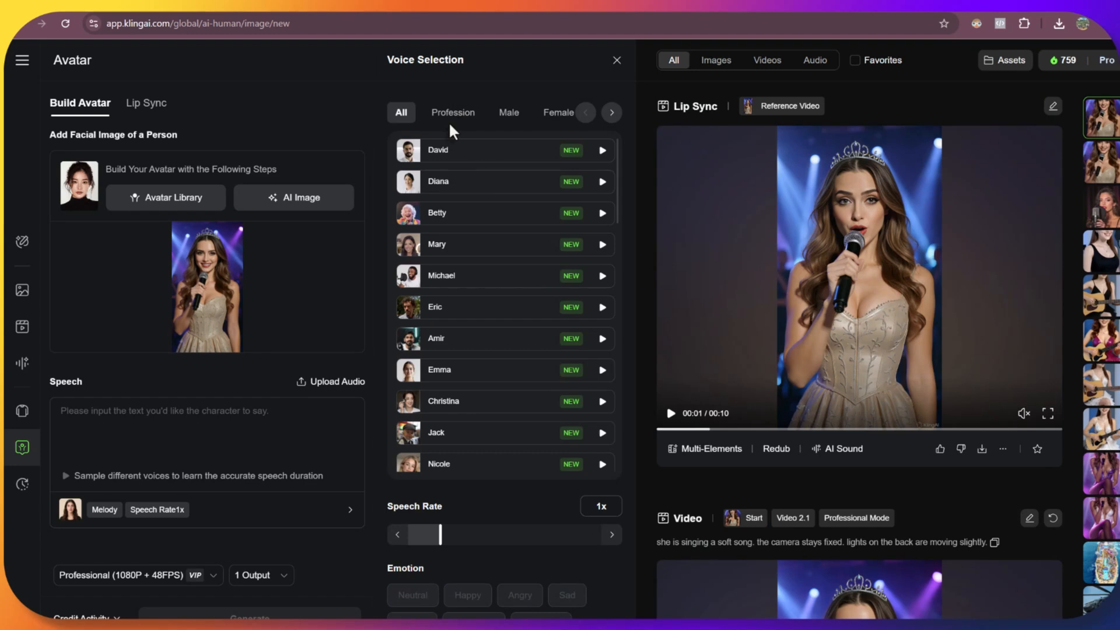
pyautogui.click(467, 113)
pyautogui.click(512, 113)
pyautogui.click(534, 110)
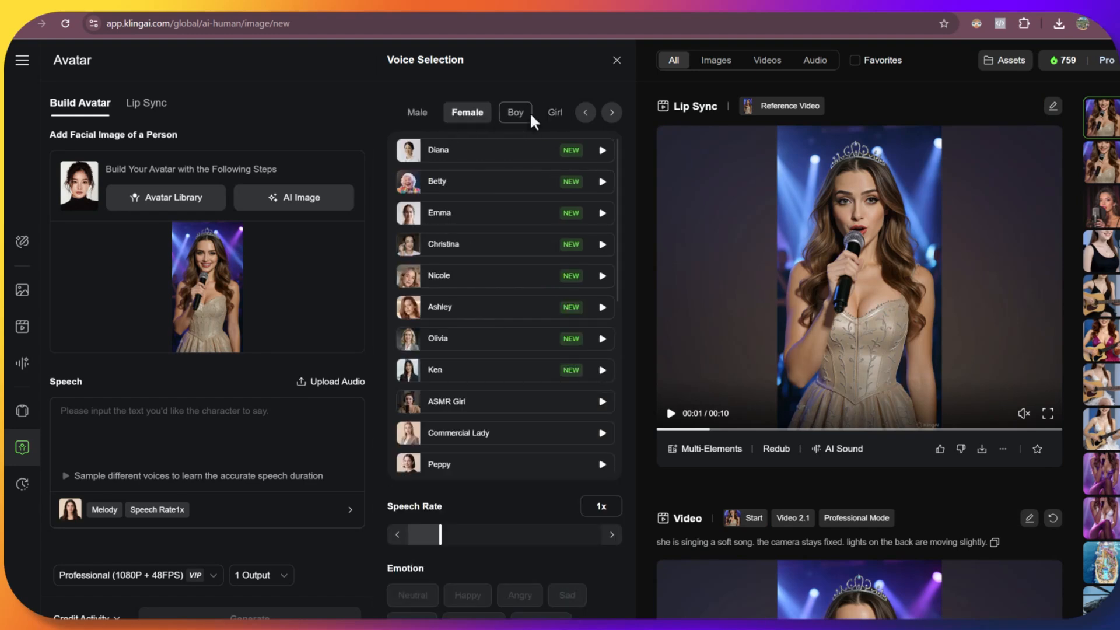
pyautogui.click(516, 116)
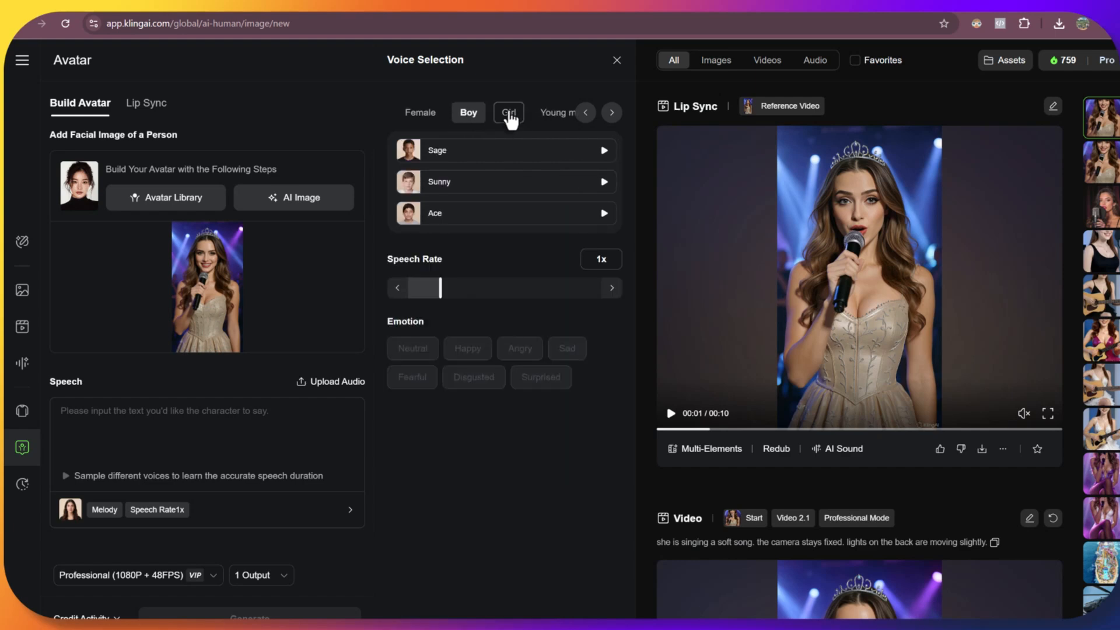
pyautogui.click(514, 116)
pyautogui.click(517, 118)
pyautogui.click(526, 119)
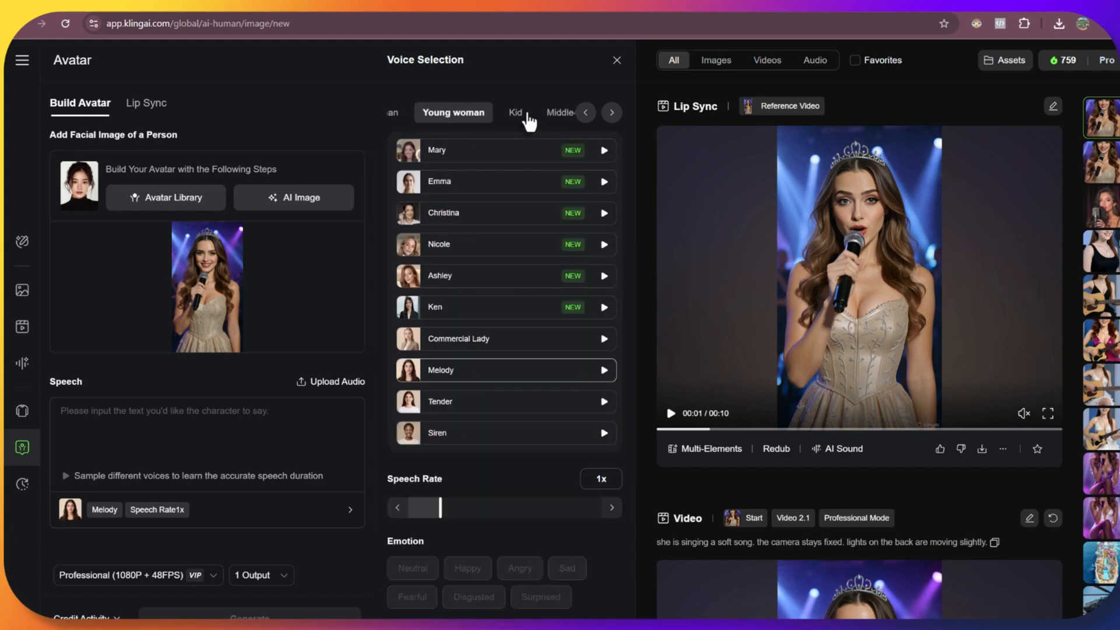
pyautogui.click(513, 116)
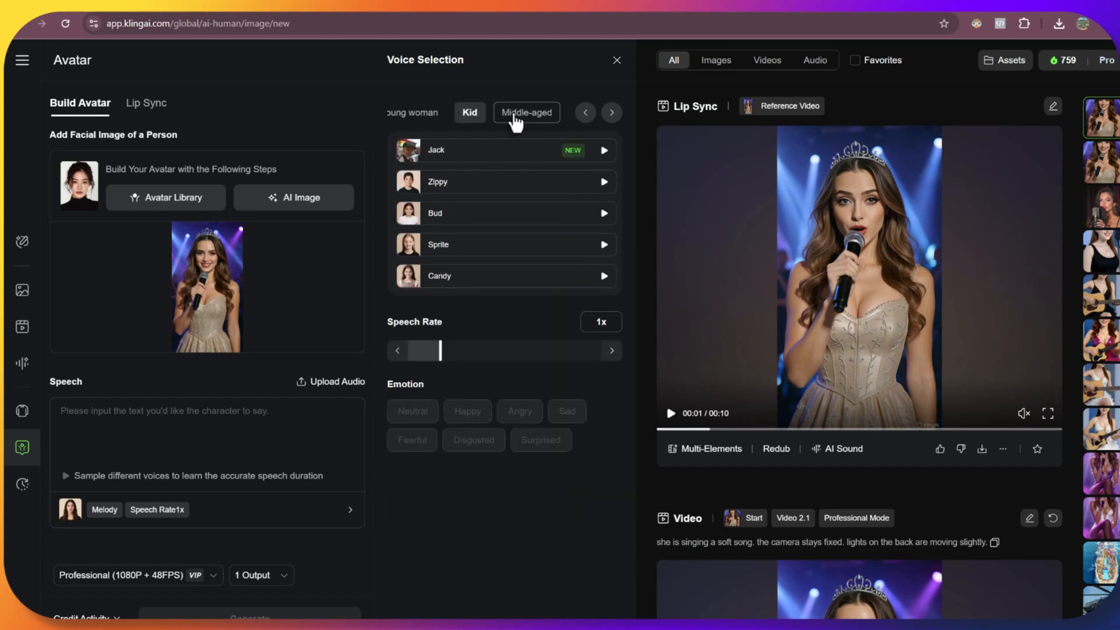
pyautogui.click(516, 117)
pyautogui.click(526, 115)
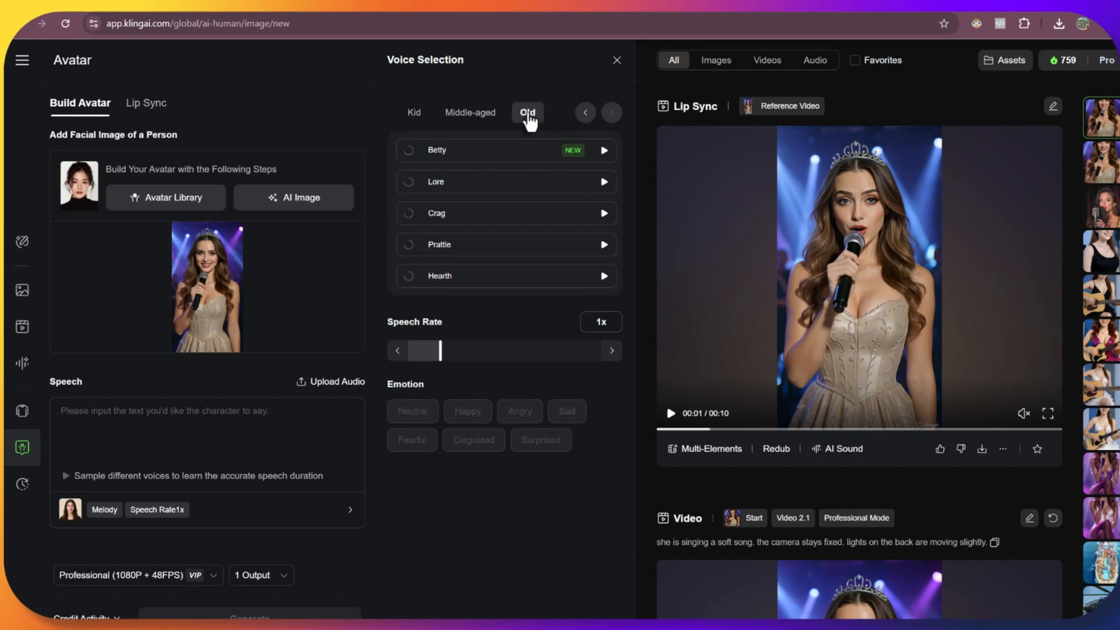
pyautogui.click(484, 117)
pyautogui.click(416, 117)
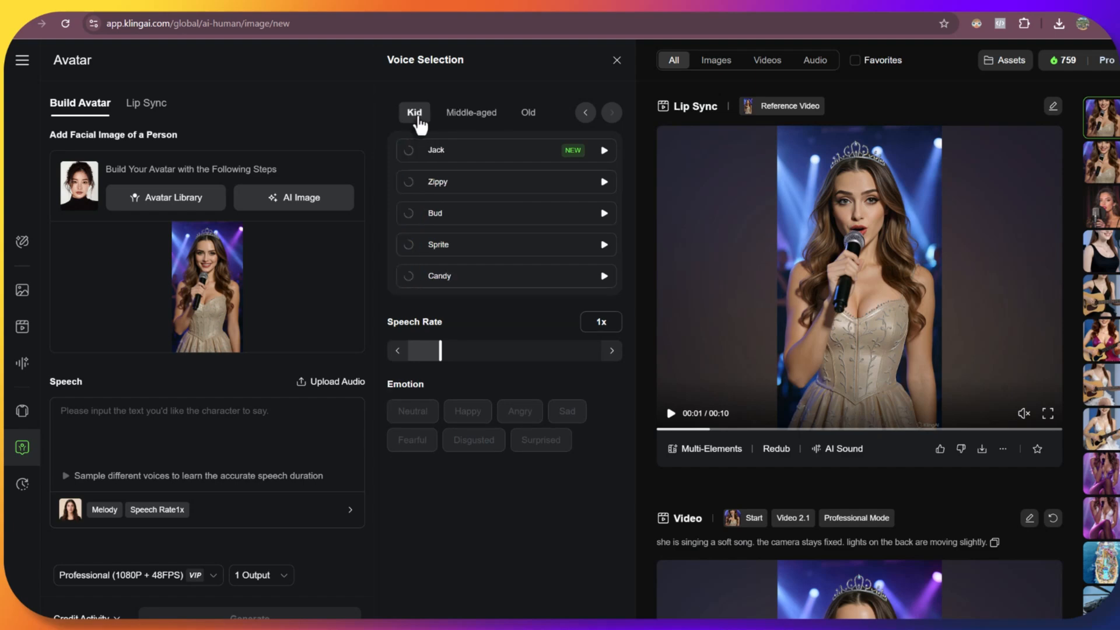
pyautogui.click(584, 114)
pyautogui.click(584, 113)
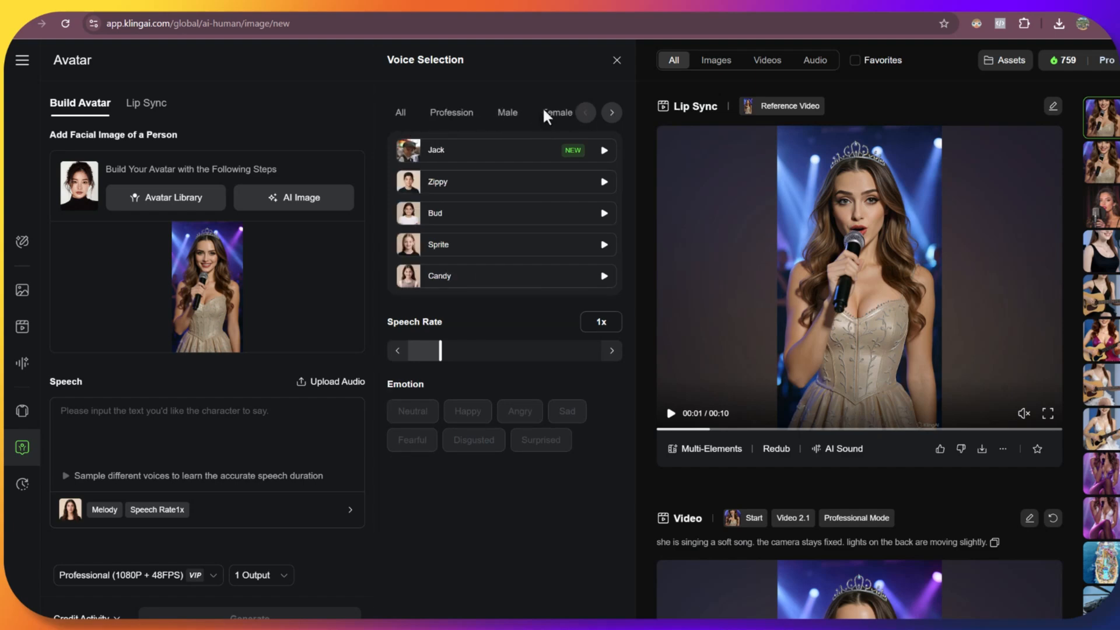
# Step: Look through the complete list of voices and set the speech rate to 1.3x
pyautogui.click(402, 114)
pyautogui.scroll(-15, 447, 324)
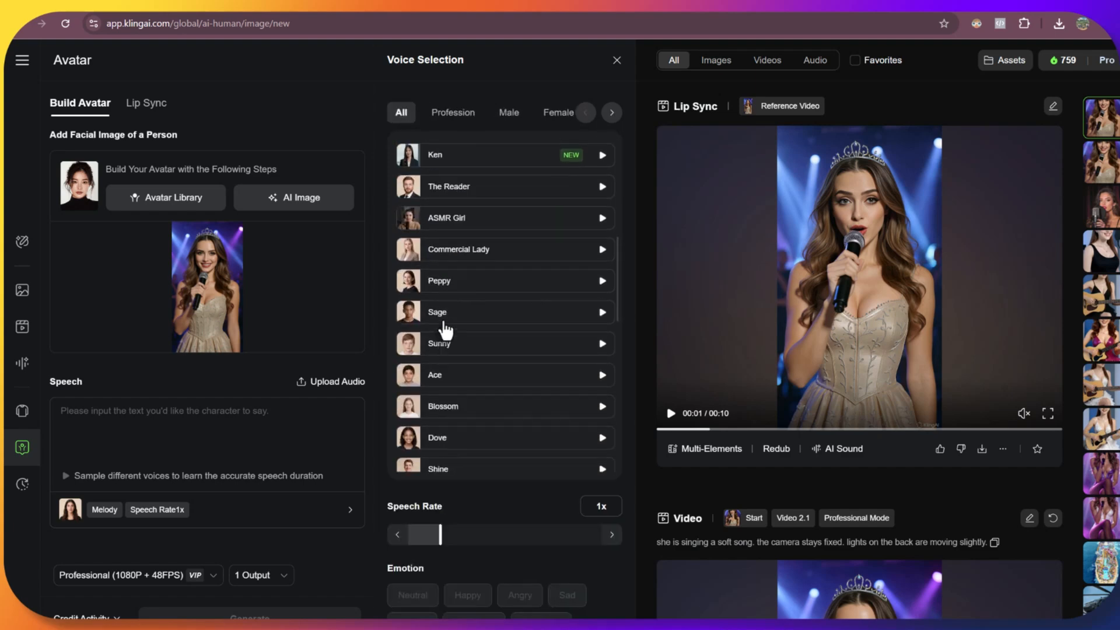
pyautogui.scroll(8, 445, 327)
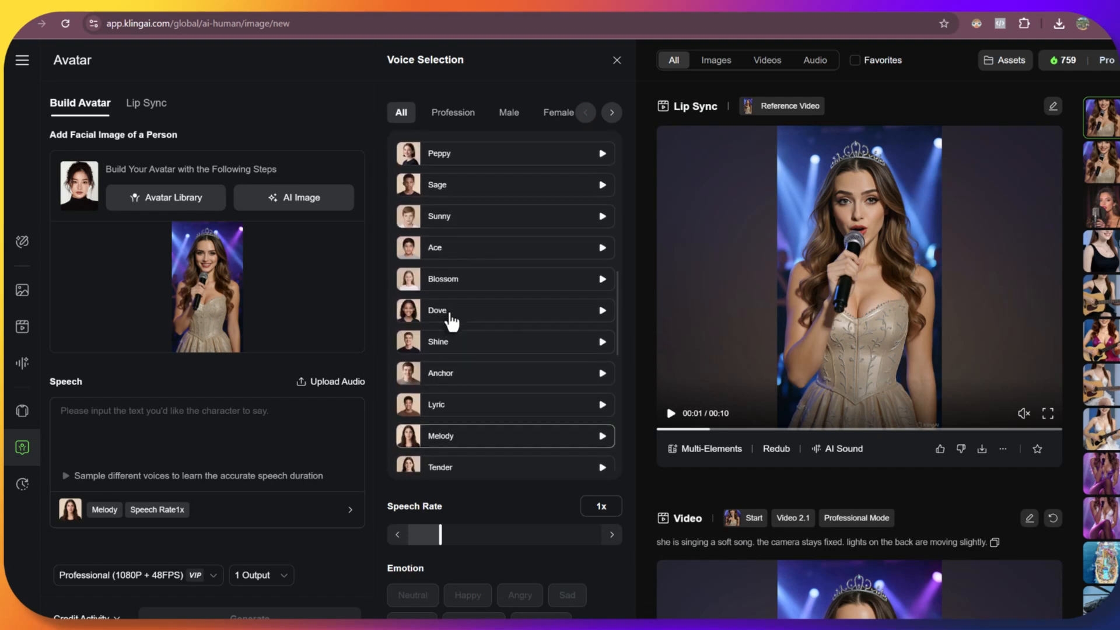
pyautogui.scroll(-8, 452, 321)
pyautogui.moveTo(448, 531); pyautogui.dragTo(496, 534)
pyautogui.moveTo(413, 595)
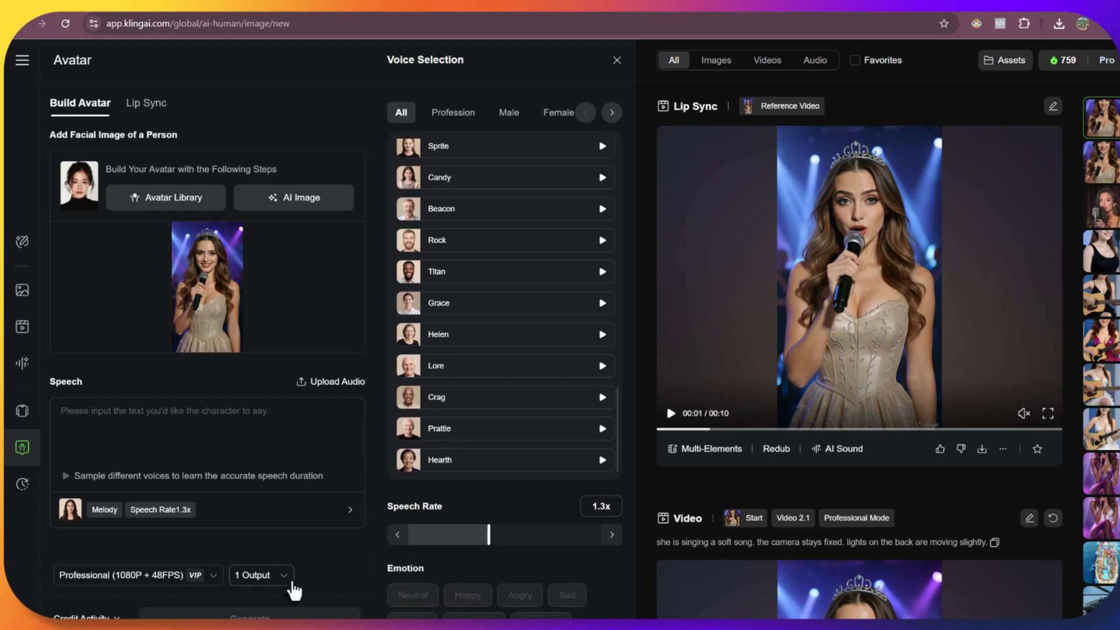
# Step: Try the Standard (720P + 24FPS) quality mode and return to Professional (1080P + 48FPS)
pyautogui.click(193, 577)
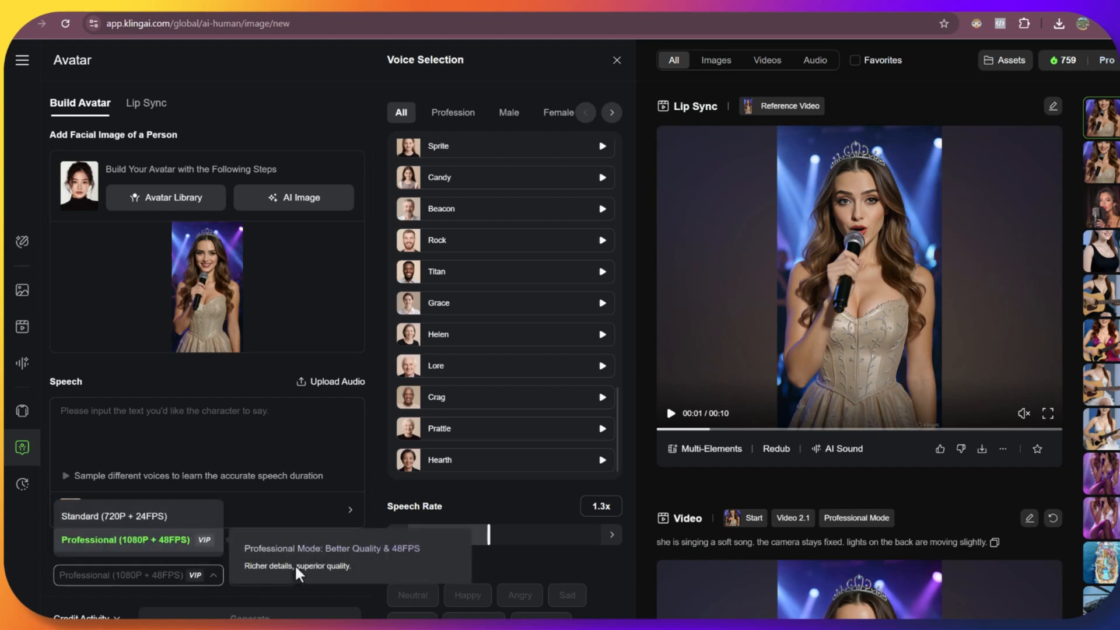
pyautogui.click(134, 524)
pyautogui.click(167, 575)
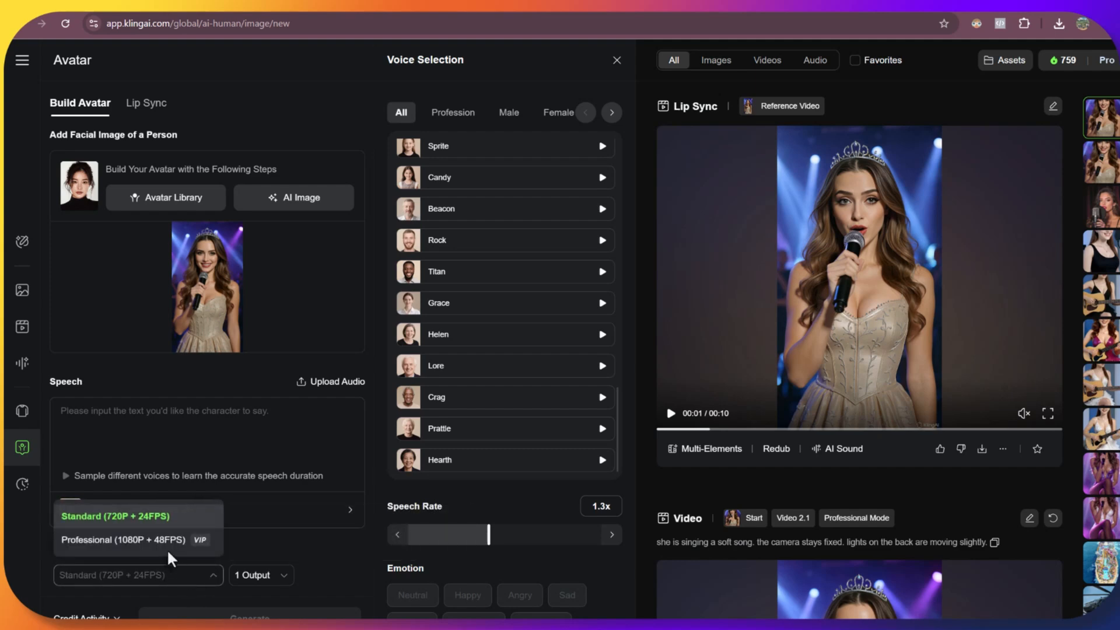
pyautogui.click(168, 552)
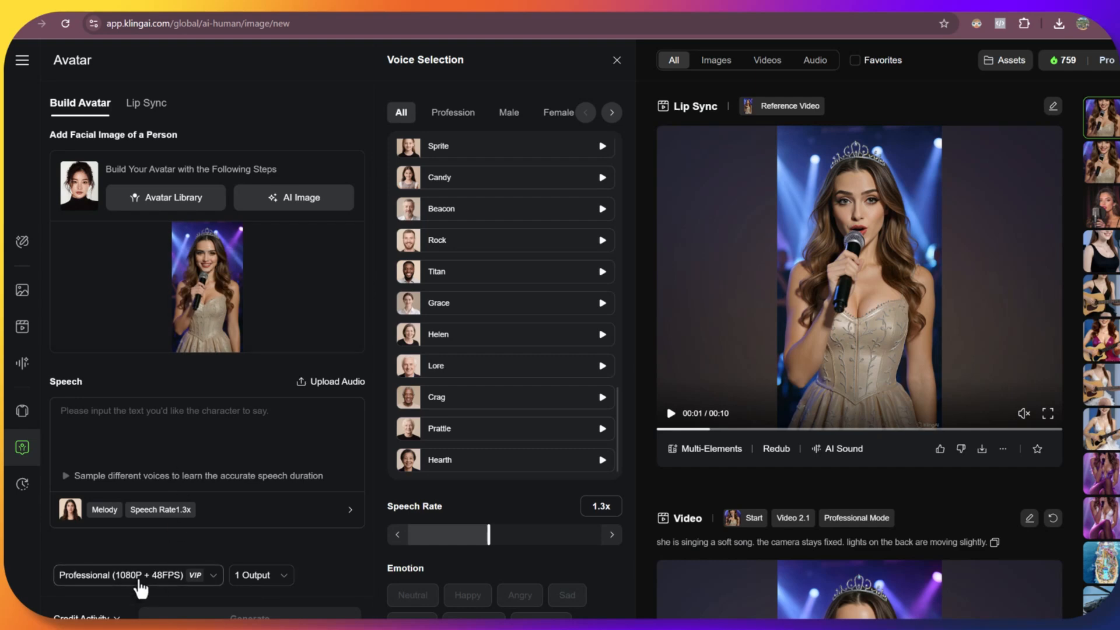
# Step: Try to upload "In the pages of Your Word, I find the tr (Remix) (2).mp3" as the speech audio, and upload Recording (11).mp3 instead
pyautogui.click(326, 382)
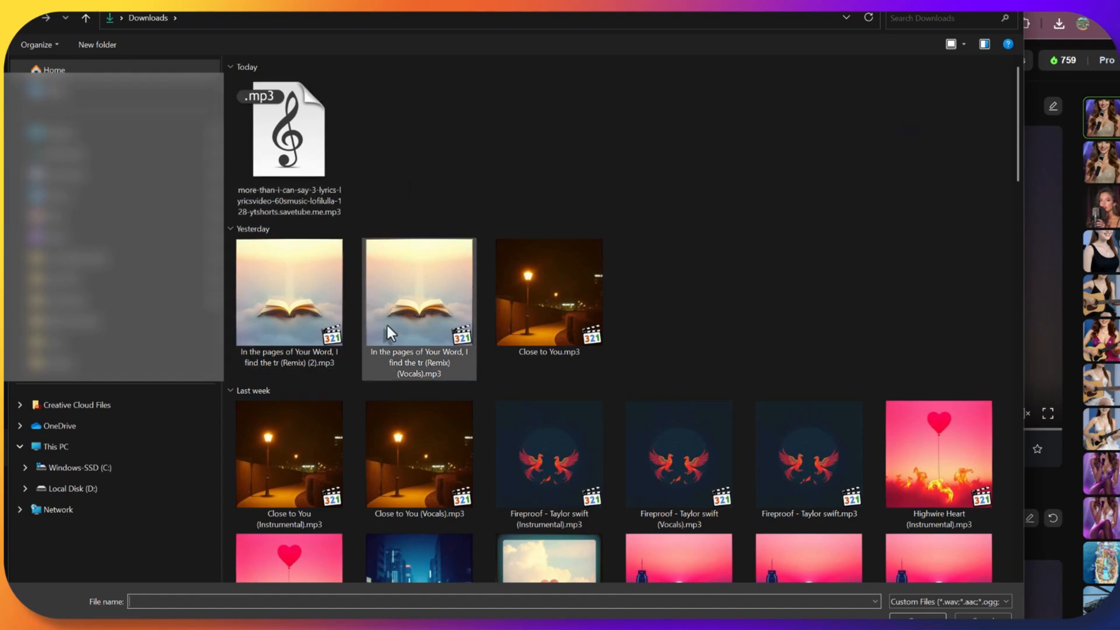
pyautogui.doubleClick(296, 313)
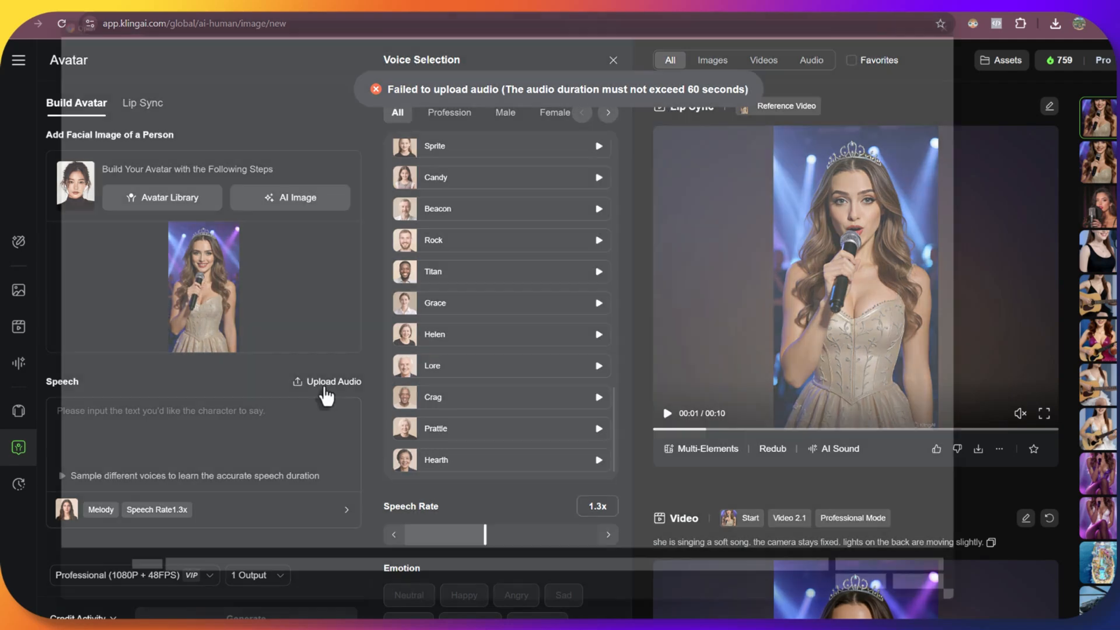
pyautogui.click(327, 396)
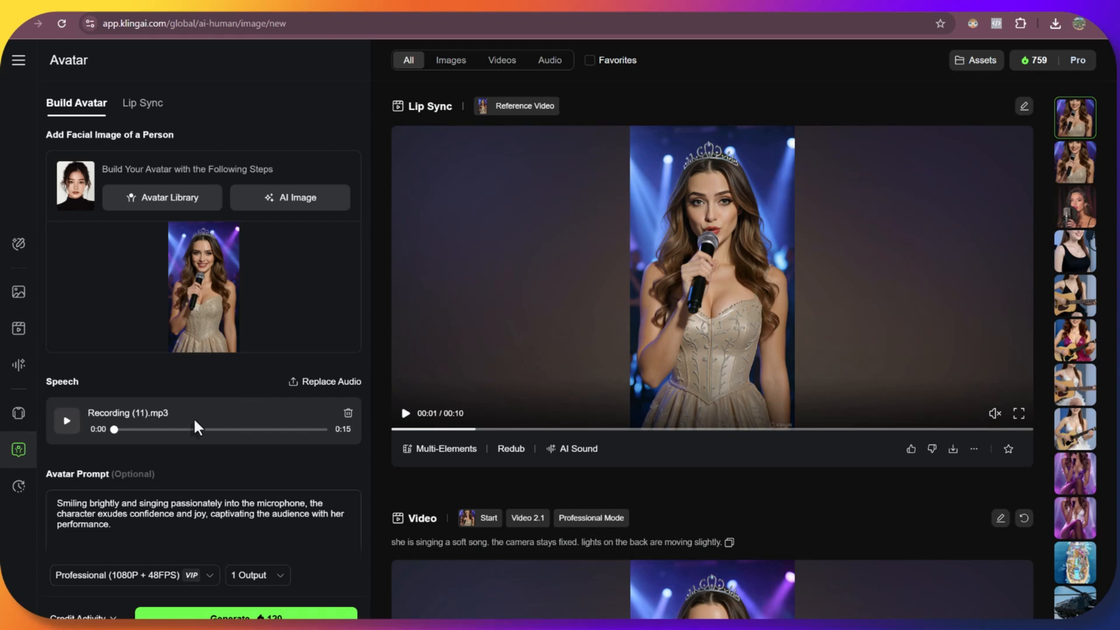
# Step: Examine the automatically written avatar prompt and its option for generating a prompt from the image
pyautogui.scroll(-1, 194, 418)
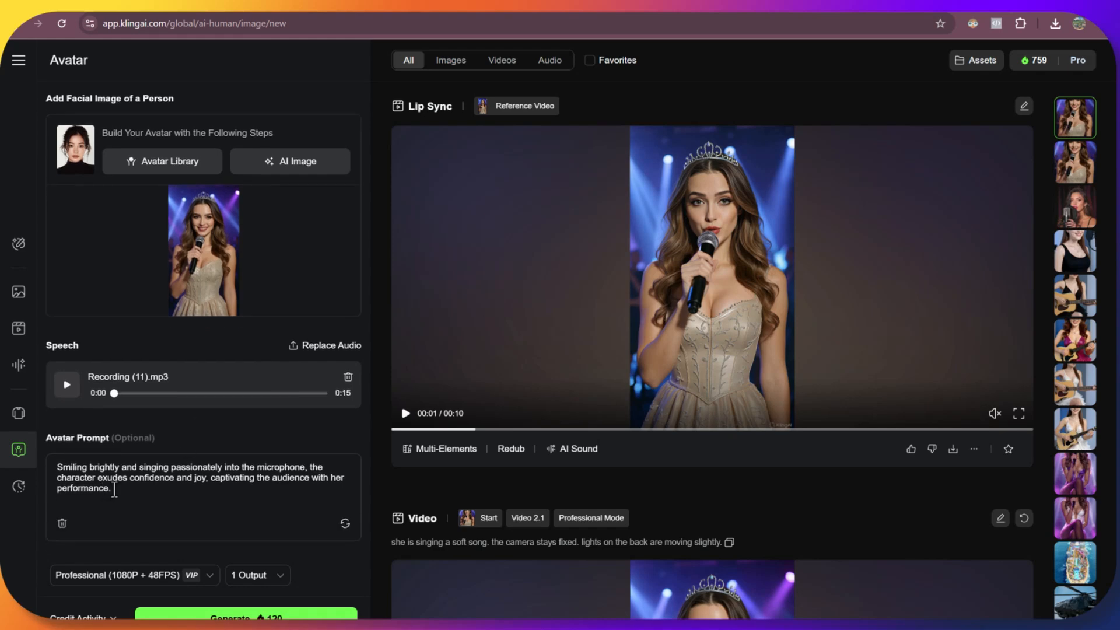
pyautogui.moveTo(123, 489); pyautogui.dragTo(35, 476)
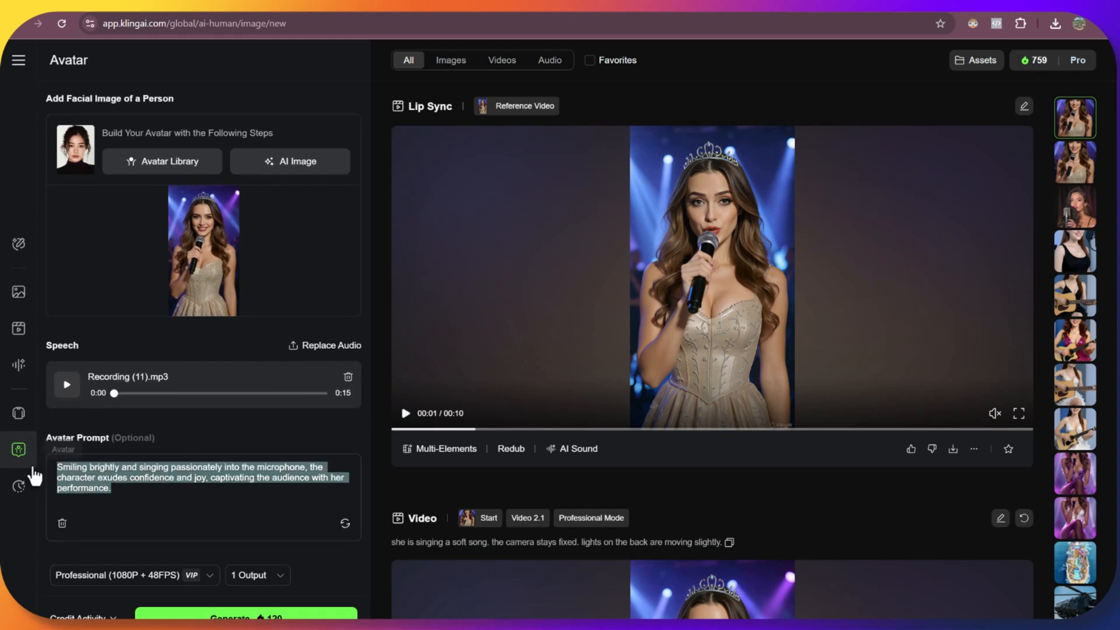
pyautogui.click(124, 485)
pyautogui.moveTo(131, 490); pyautogui.dragTo(54, 454)
pyautogui.click(111, 484)
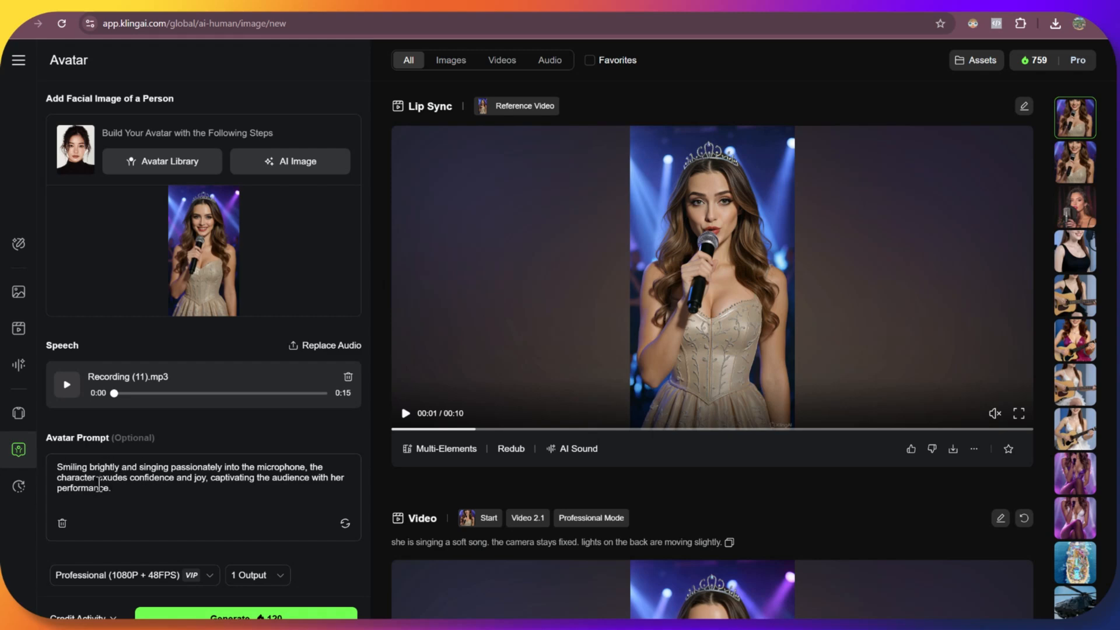
pyautogui.hotkey('ctrl', 'a')
pyautogui.scroll(1, 175, 490)
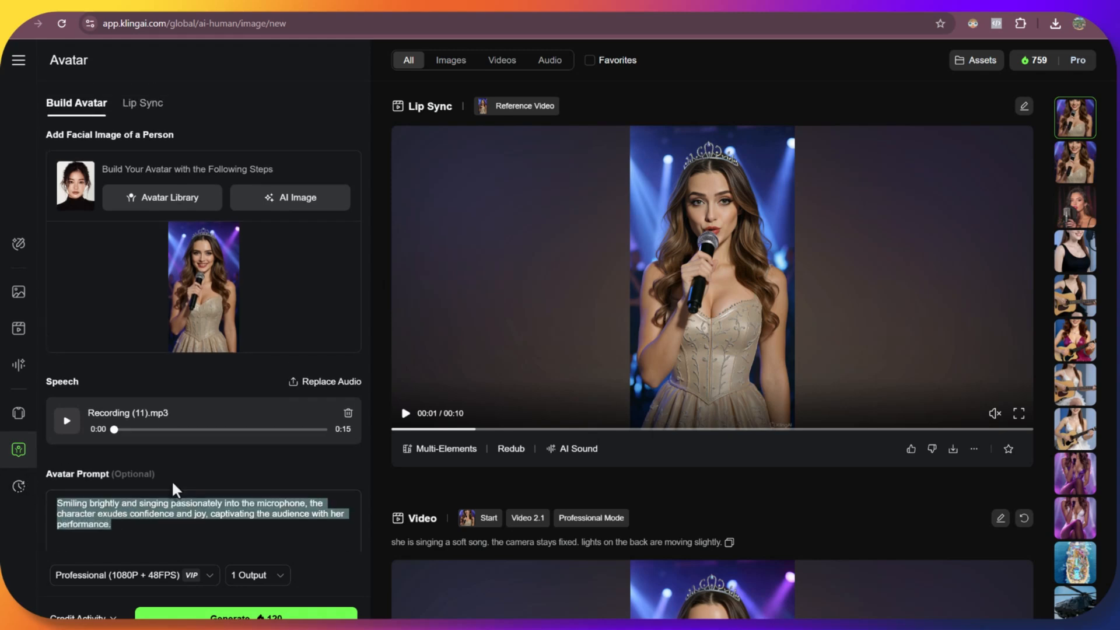
pyautogui.scroll(-1, 175, 489)
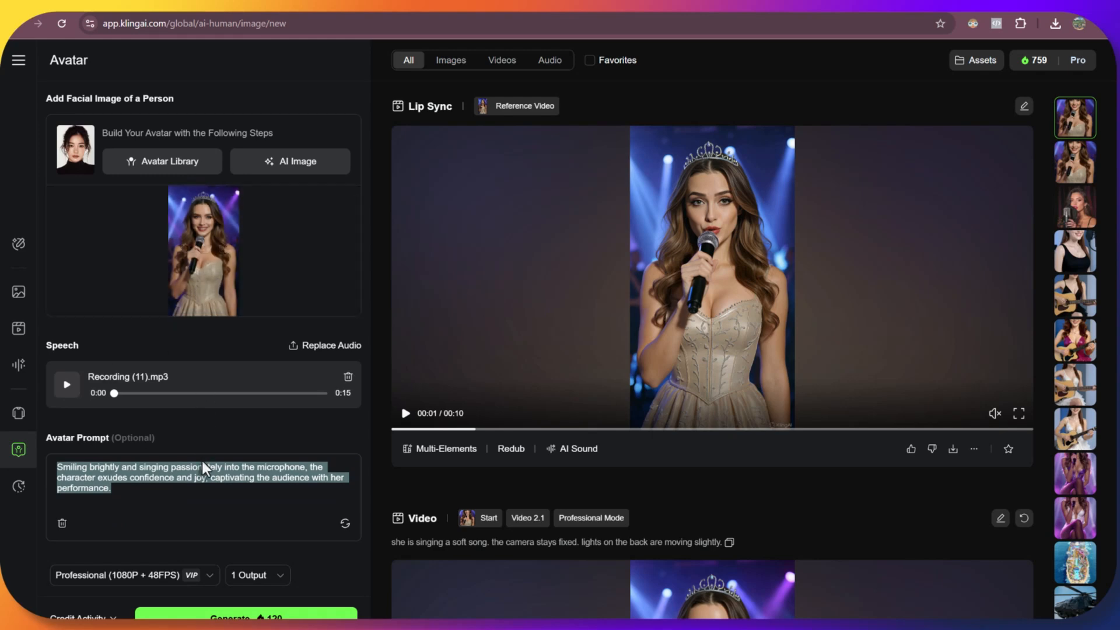
pyautogui.click(141, 495)
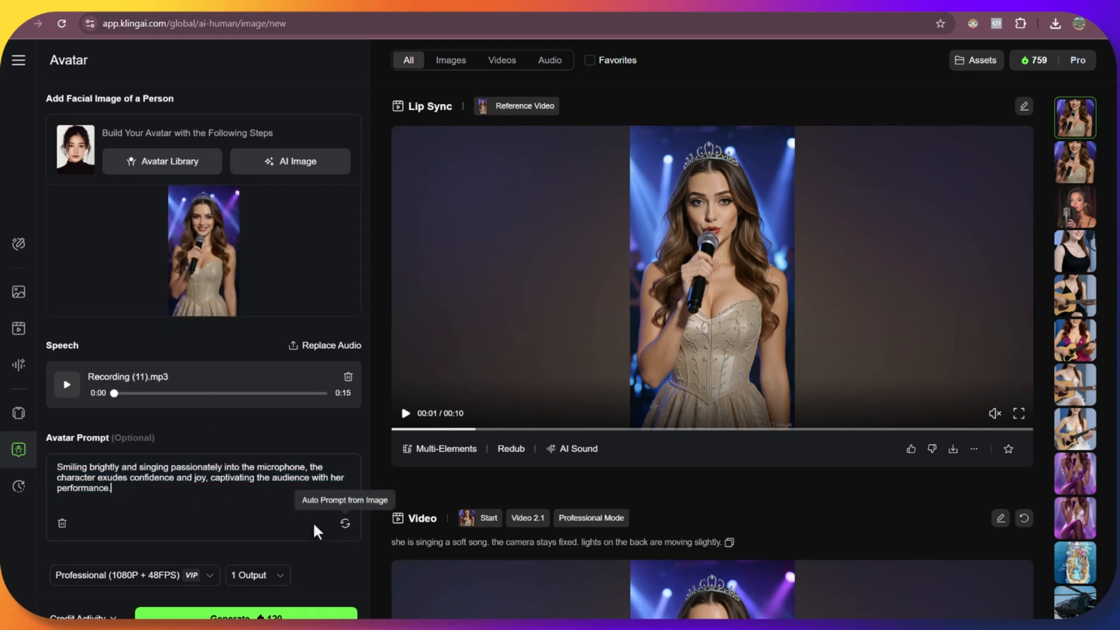
pyautogui.scroll(1, 192, 292)
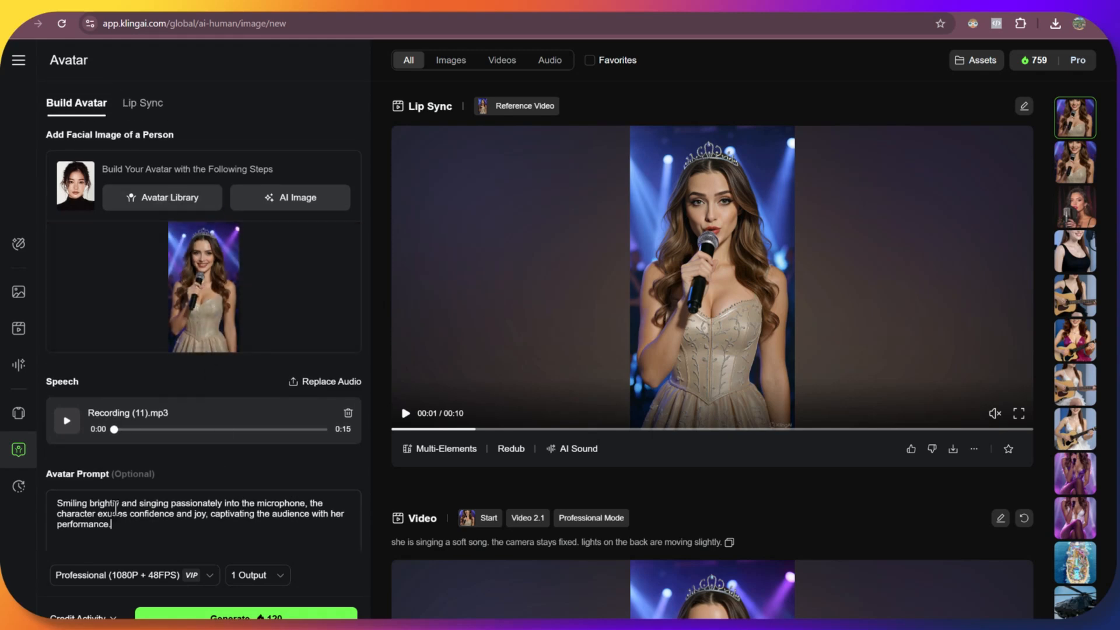
pyautogui.scroll(-1, 111, 499)
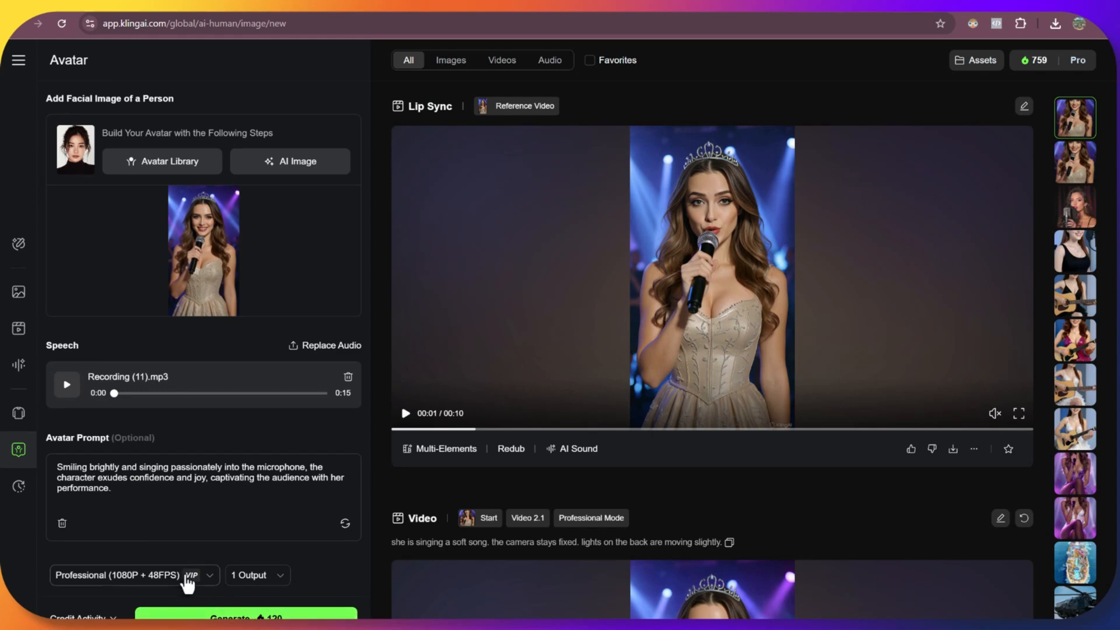
# Step: Switch the output quality to Standard (720P + 24FPS) and back to Professional (1080P + 48FPS)
pyautogui.click(207, 576)
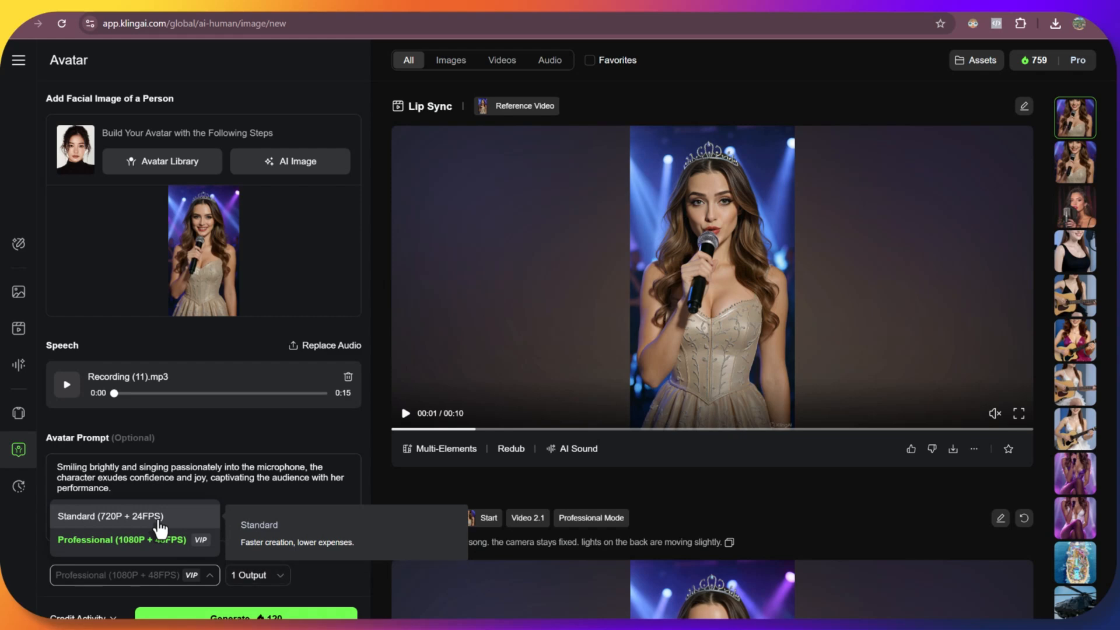
pyautogui.click(154, 518)
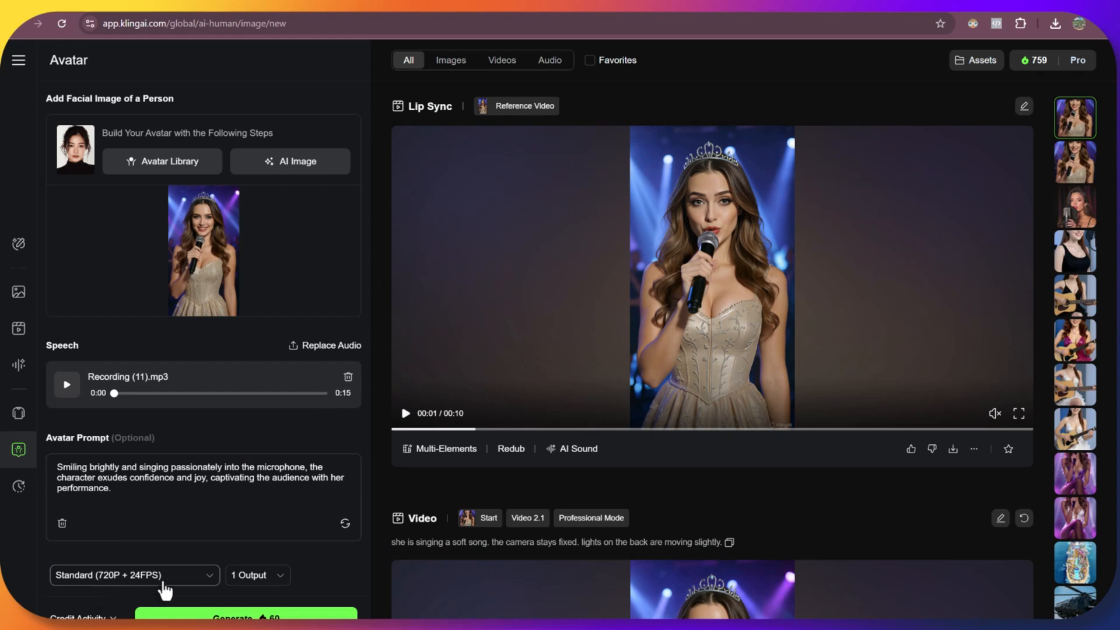
pyautogui.click(193, 576)
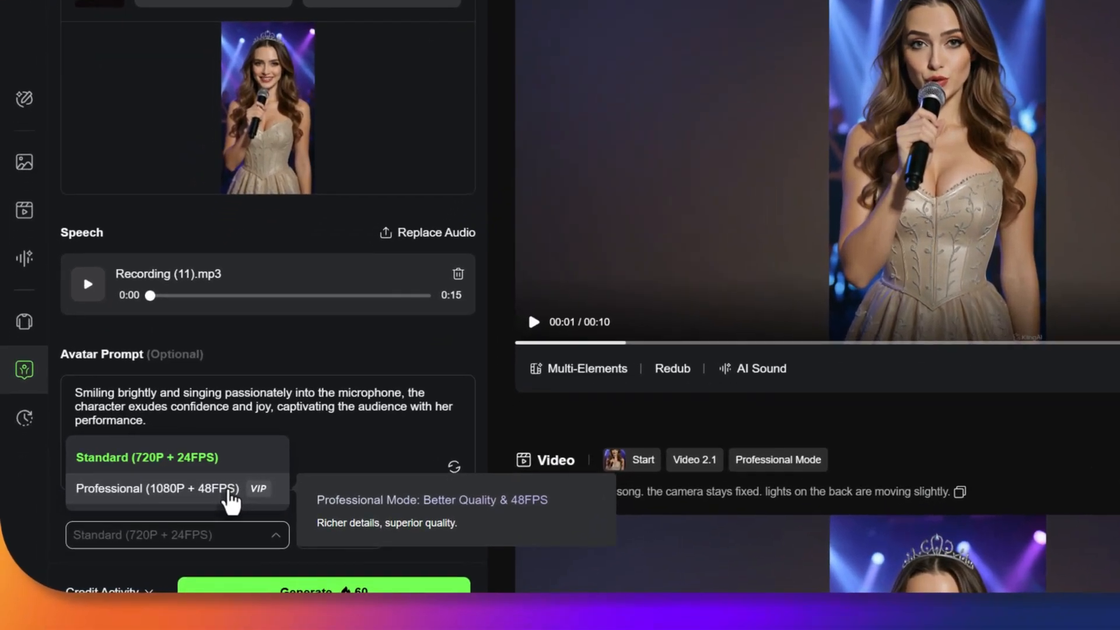
pyautogui.click(196, 537)
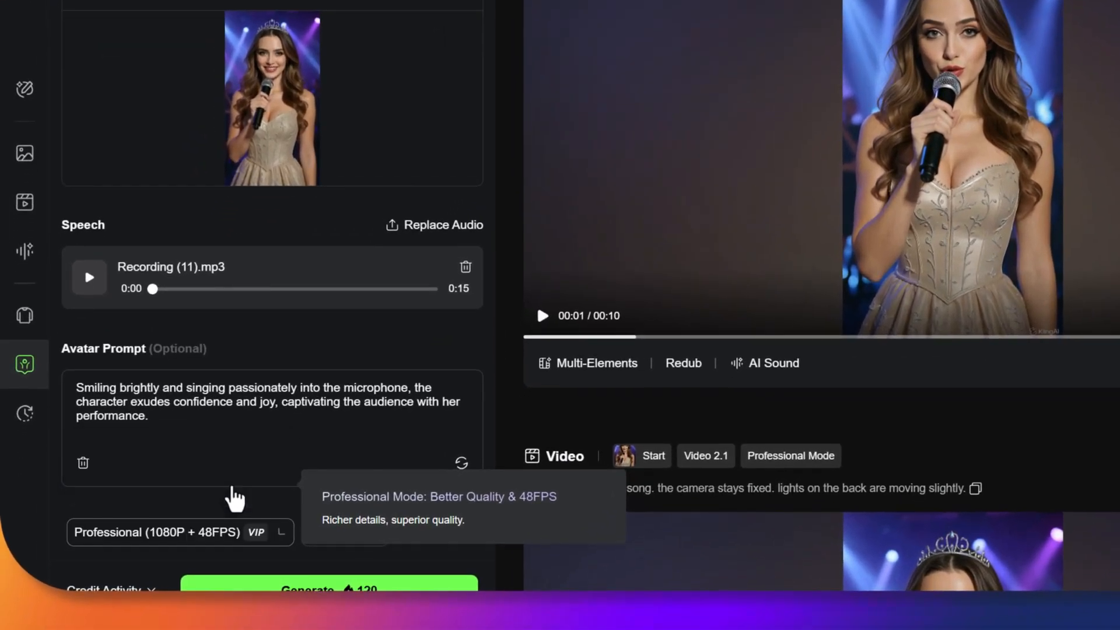
# Step: Select the Professional (1080P + 48FPS) quality and generate the avatar video with 1 output
pyautogui.click(204, 567)
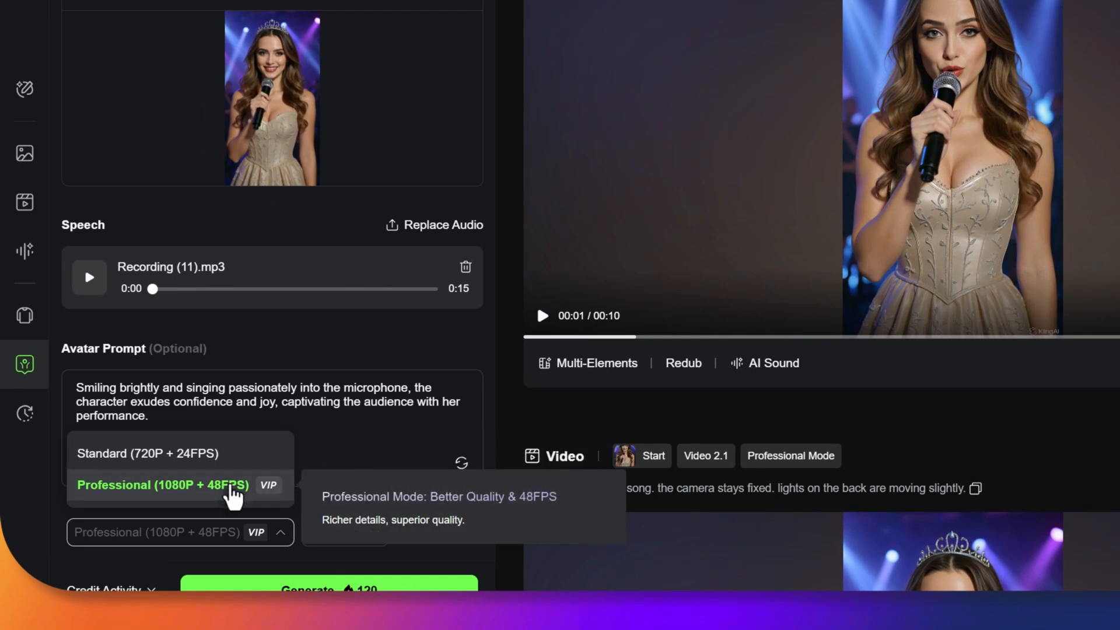
pyautogui.click(233, 494)
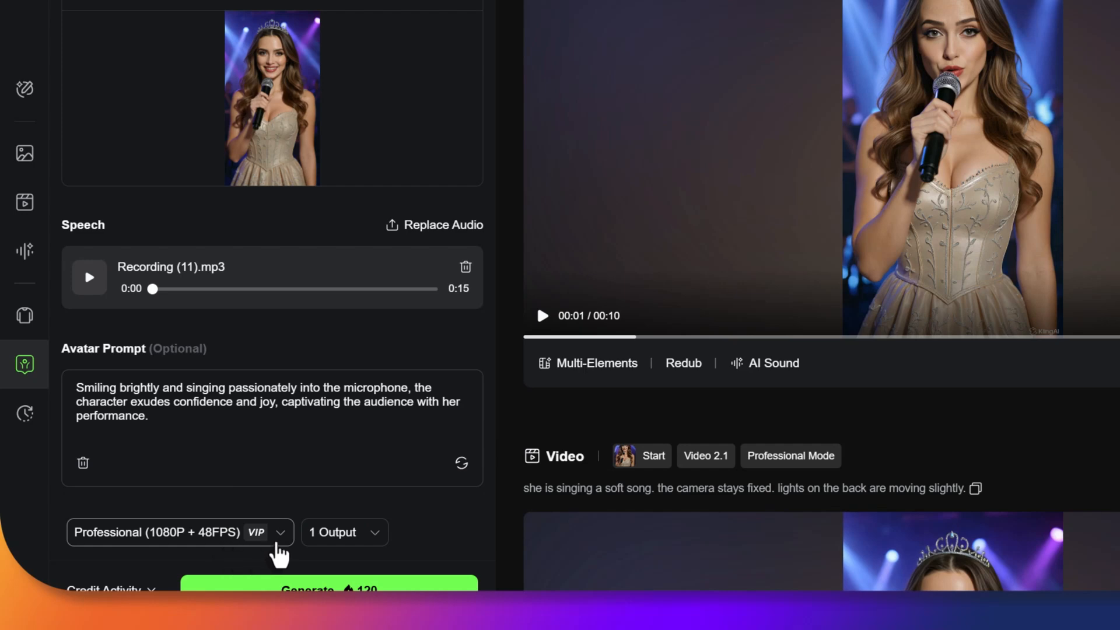
pyautogui.click(251, 531)
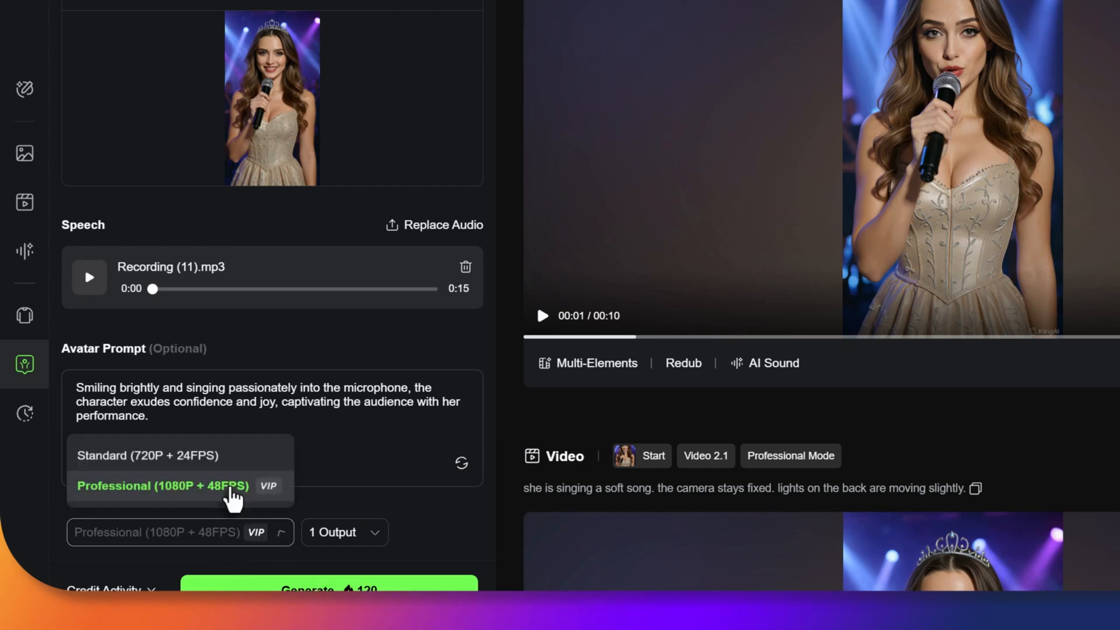
pyautogui.click(245, 532)
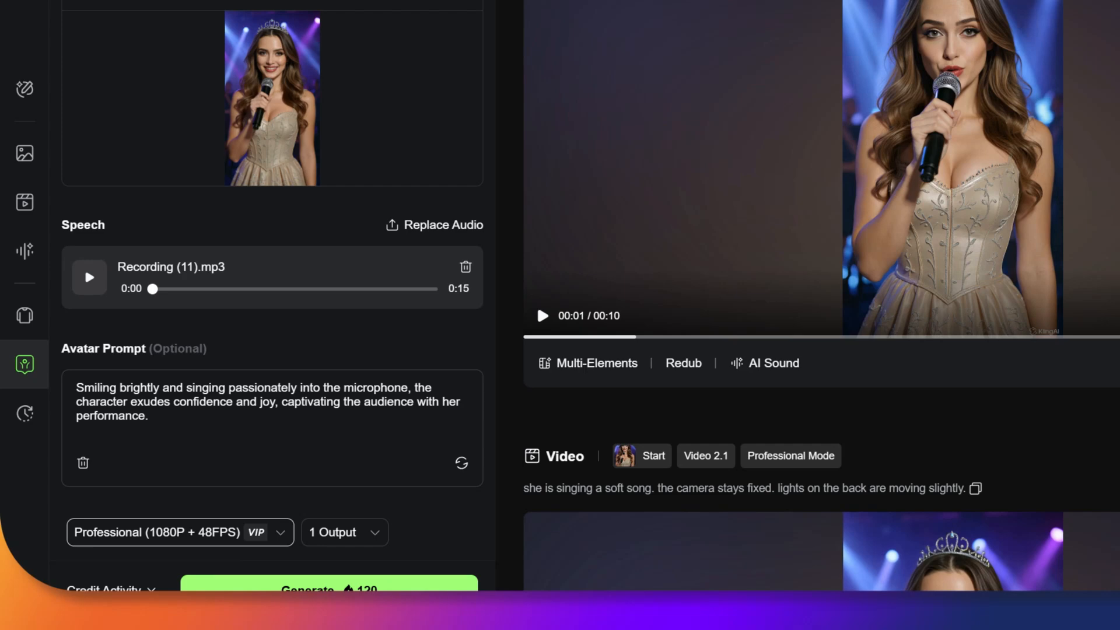
pyautogui.click(330, 588)
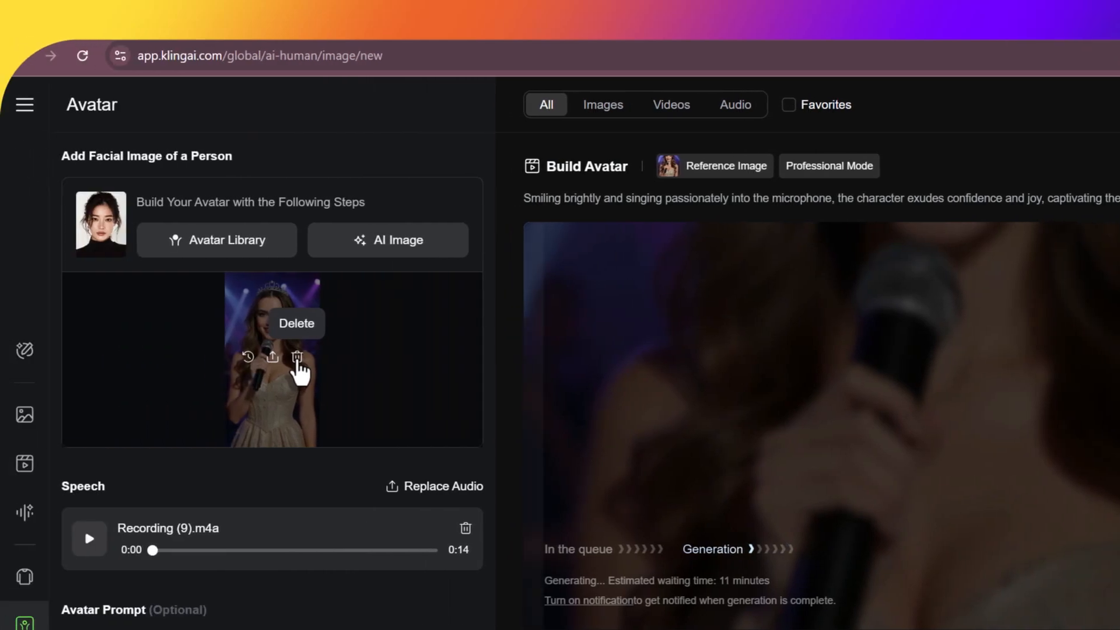
# Step: Delete the avatar's facial image and start uploading a replacement
pyautogui.click(300, 365)
pyautogui.click(269, 363)
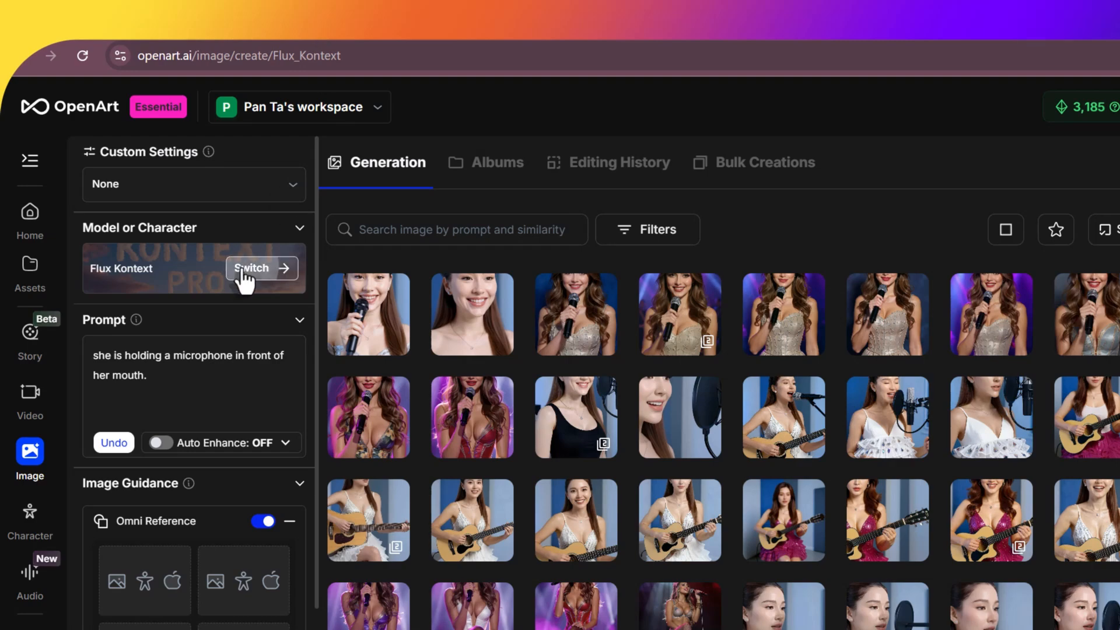
# Step: Switch to OpenArt, view the public image models, and upscale the crowned singer portrait with the blue background X2
pyautogui.click(242, 274)
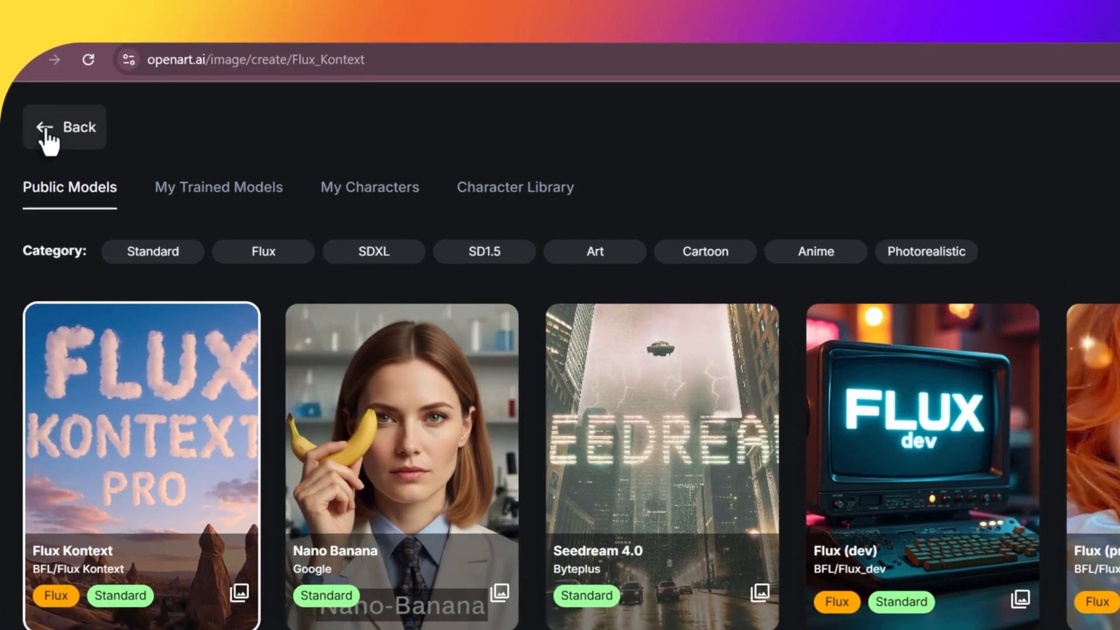
pyautogui.click(45, 132)
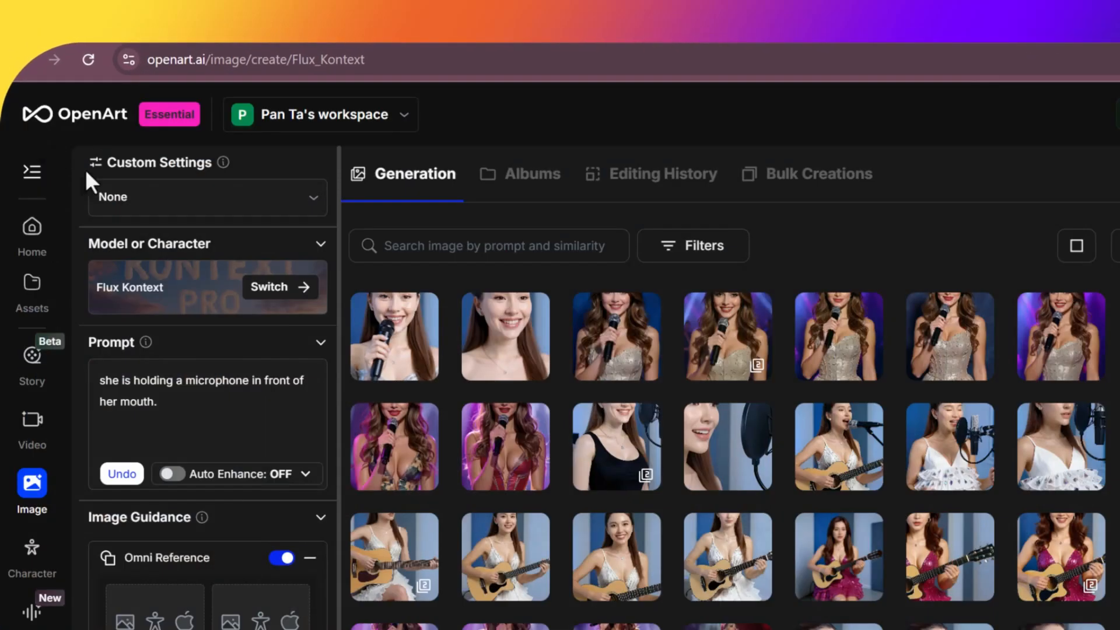
pyautogui.click(614, 342)
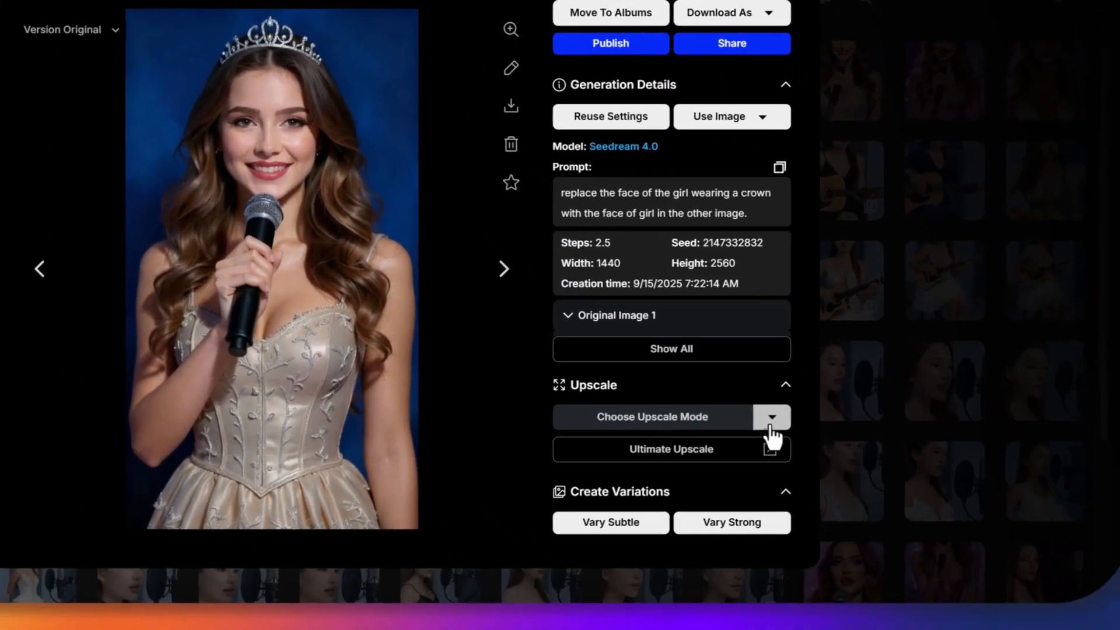
pyautogui.click(770, 427)
pyautogui.click(820, 430)
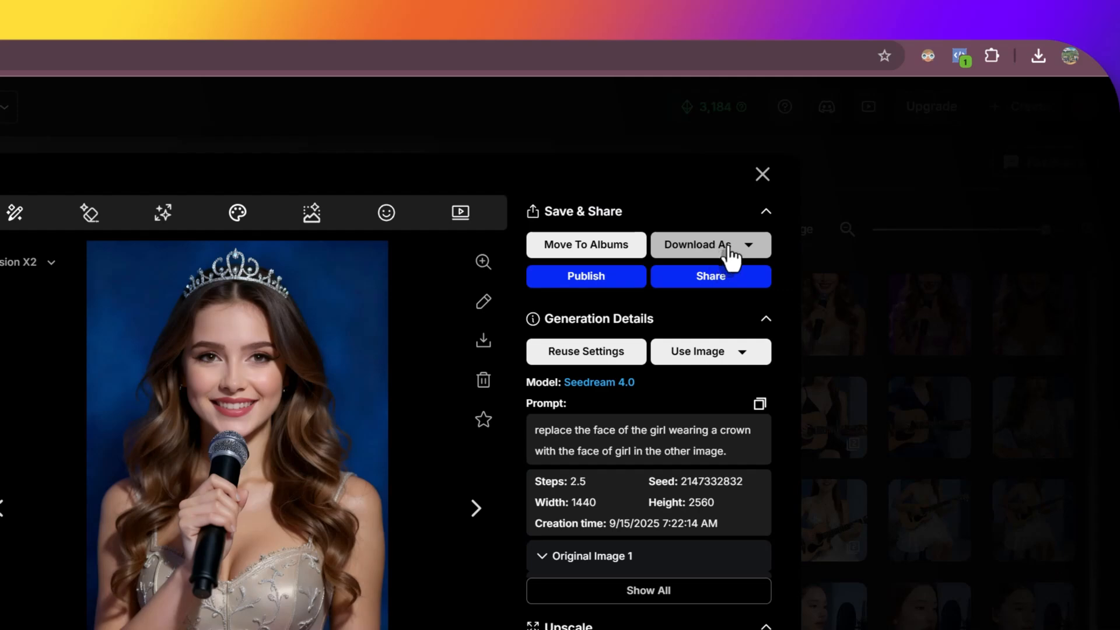
# Step: Download the upscaled singer portrait as a PNG and open the downloaded file
pyautogui.click(830, 147)
pyautogui.click(898, 172)
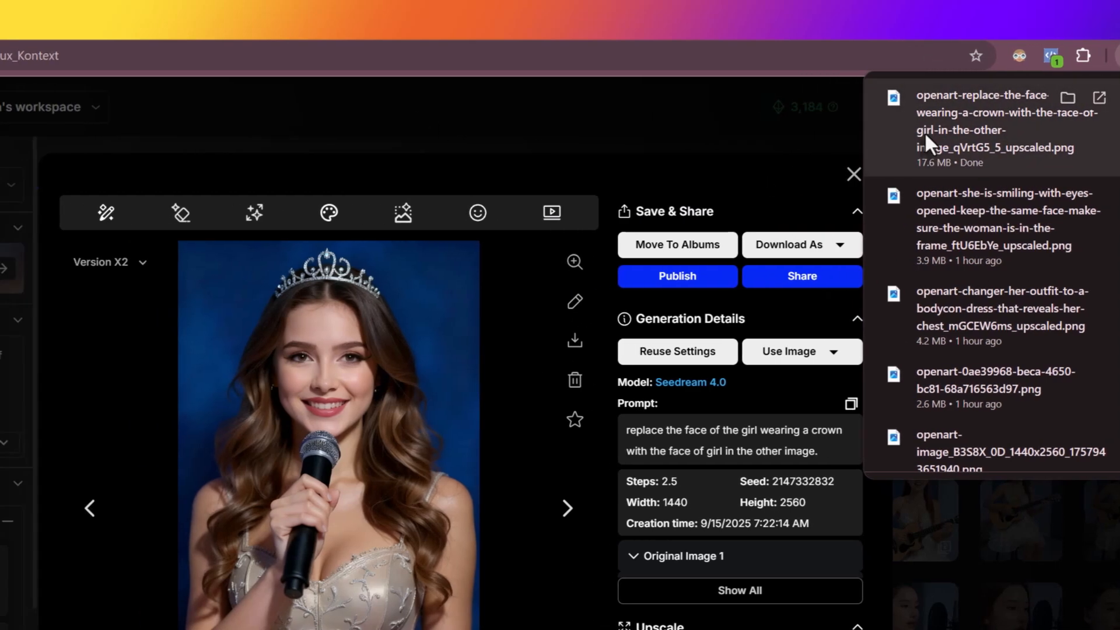
pyautogui.click(922, 125)
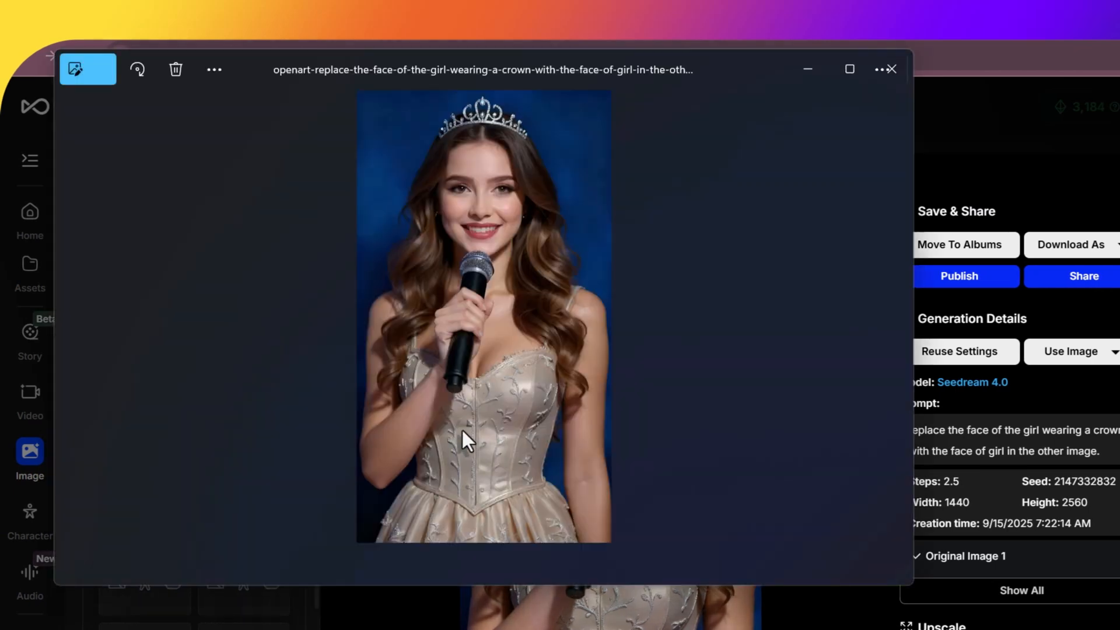
# Step: Inspect the face, microphone and dress details of the downloaded portrait up close, and open OpenArt's upscale mode choices
pyautogui.scroll(3, 512, 270)
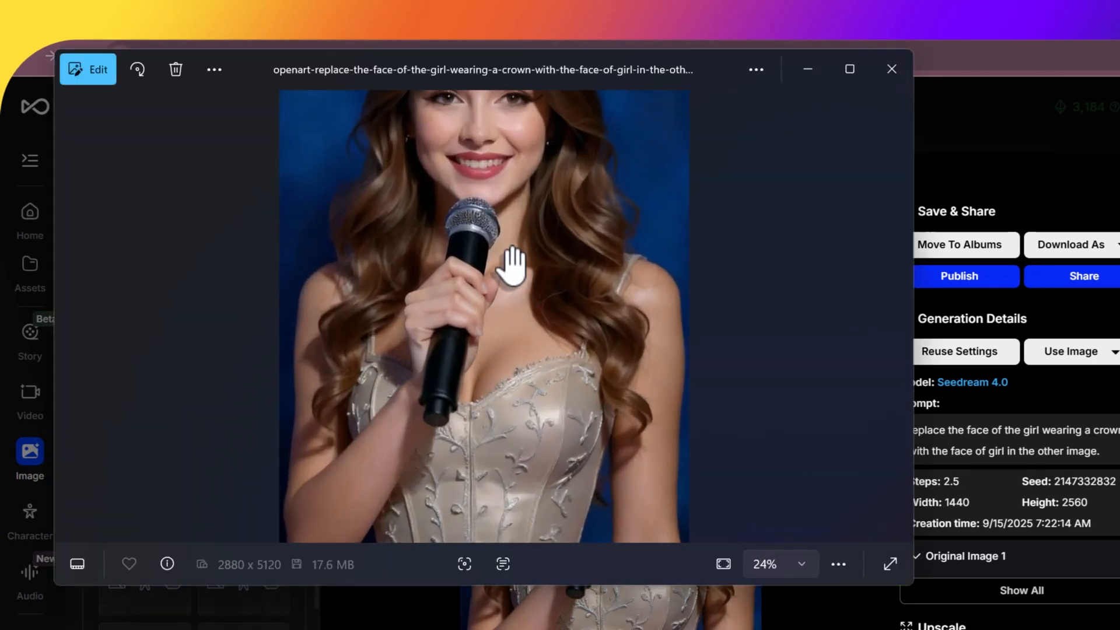
pyautogui.moveTo(513, 270); pyautogui.dragTo(535, 412)
pyautogui.scroll(1, 508, 309)
pyautogui.scroll(1, 507, 308)
pyautogui.scroll(-4, 521, 308)
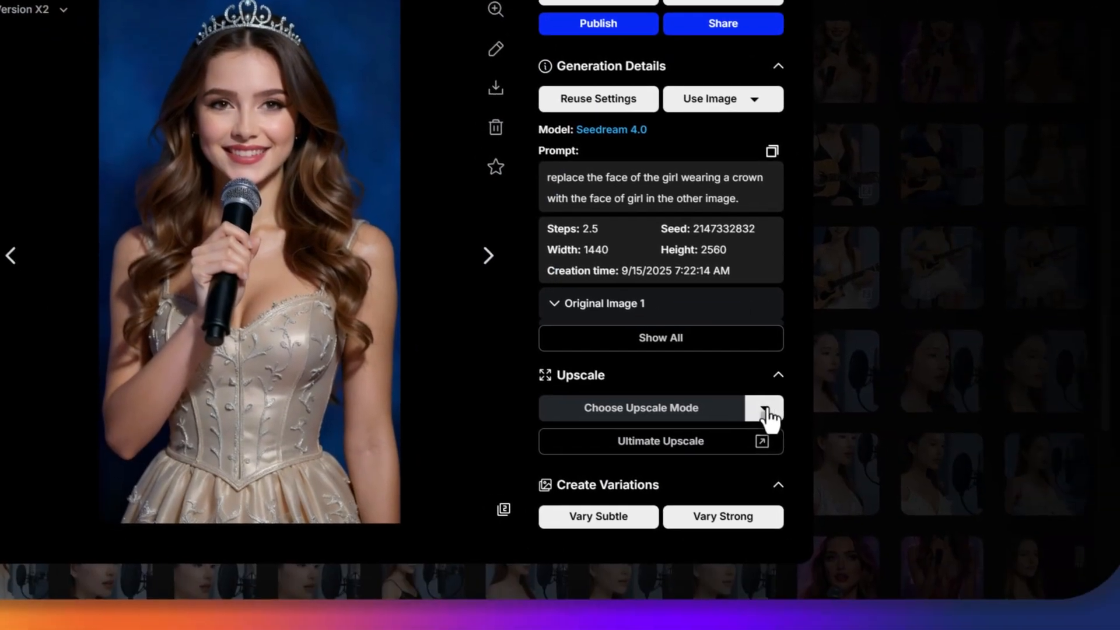
pyautogui.click(750, 399)
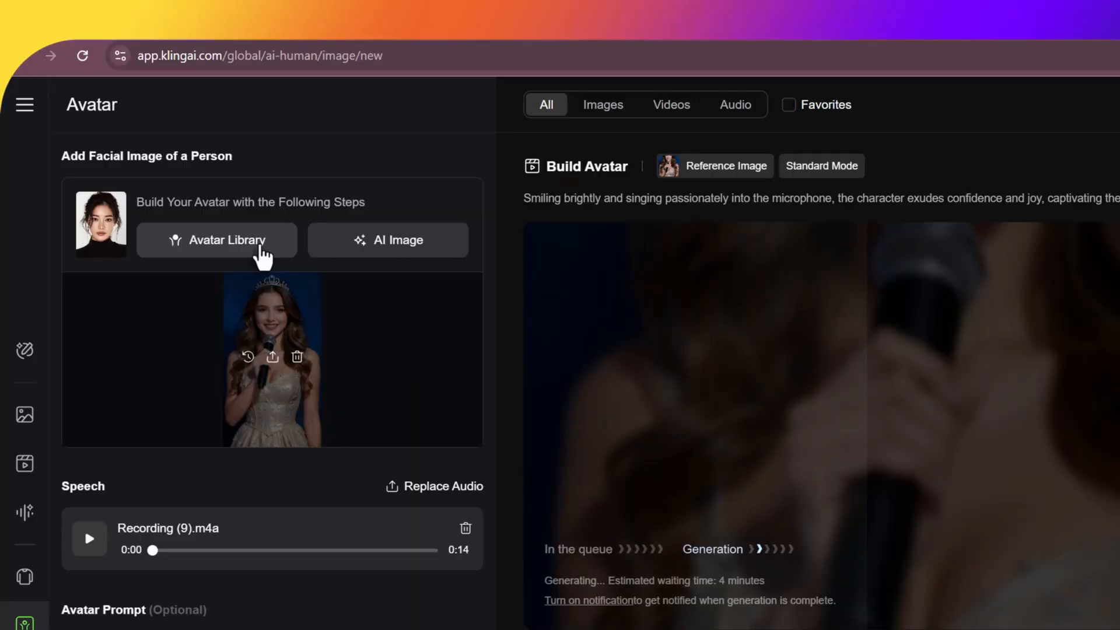
# Step: Switch to Kling AI and examine the preset Avatar Library and the AI Image generation options
pyautogui.click(154, 169)
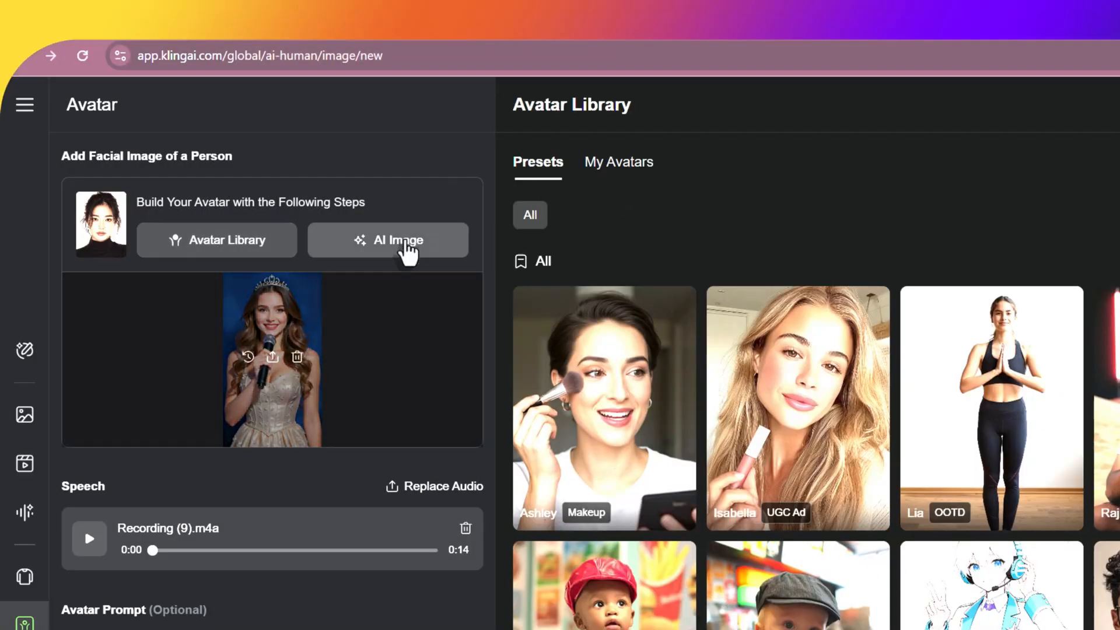
pyautogui.click(409, 251)
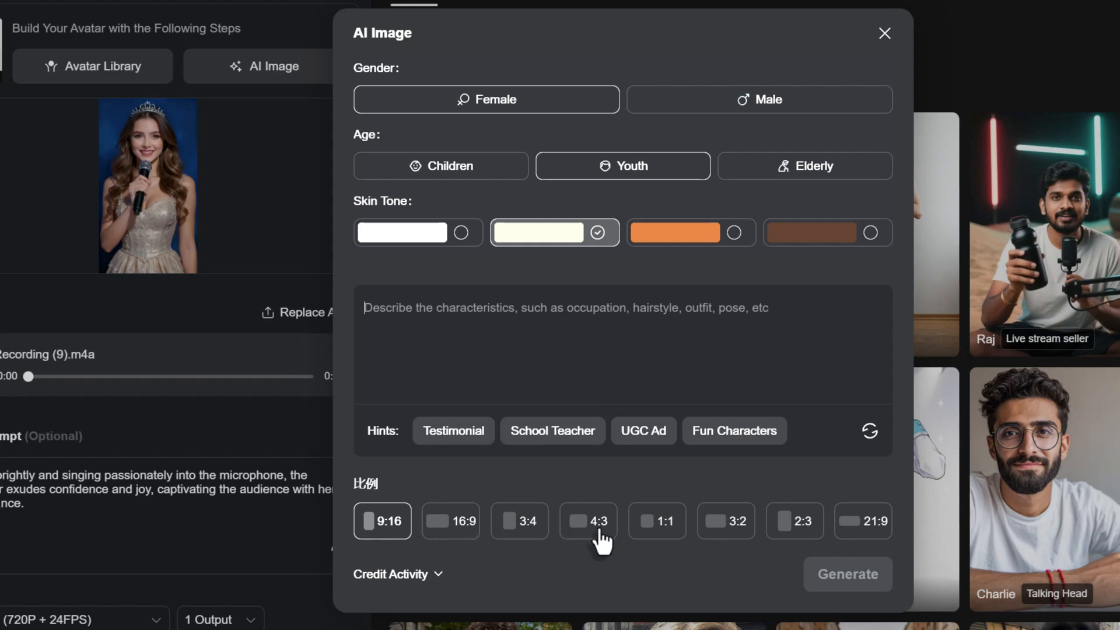
pyautogui.click(426, 576)
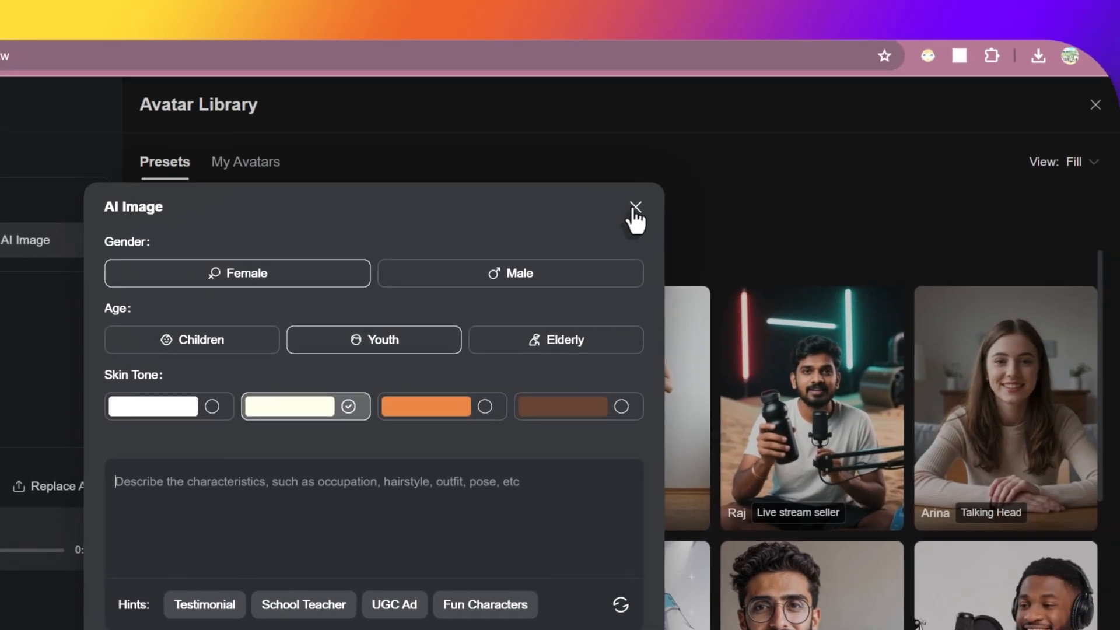
pyautogui.click(885, 33)
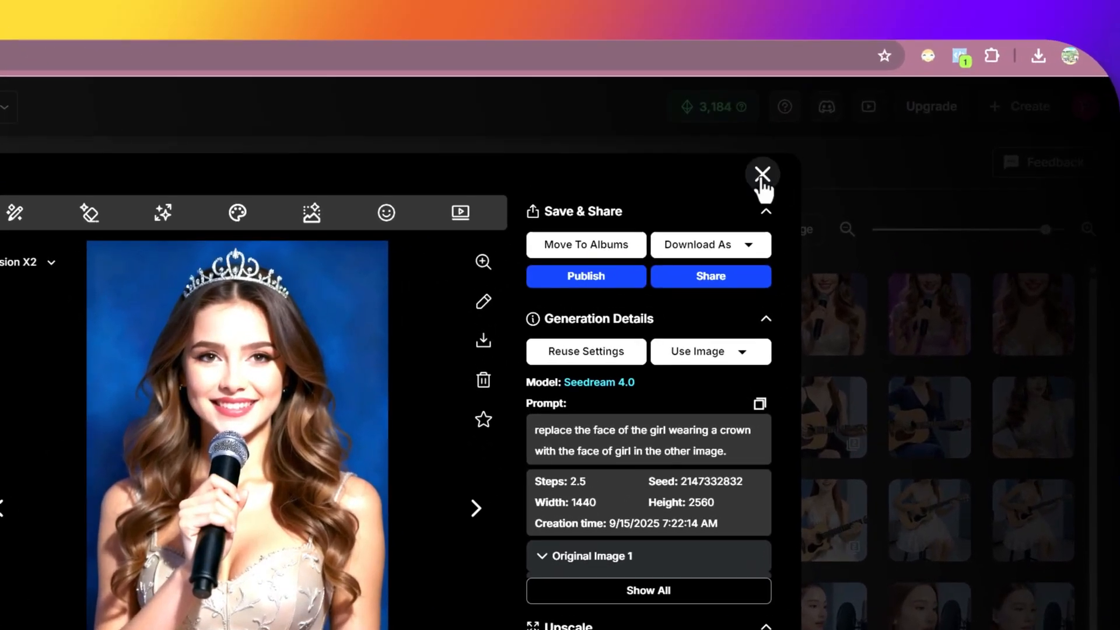
# Step: Switch to OpenArt, close the portrait's details, and look through the public image models
pyautogui.click(762, 175)
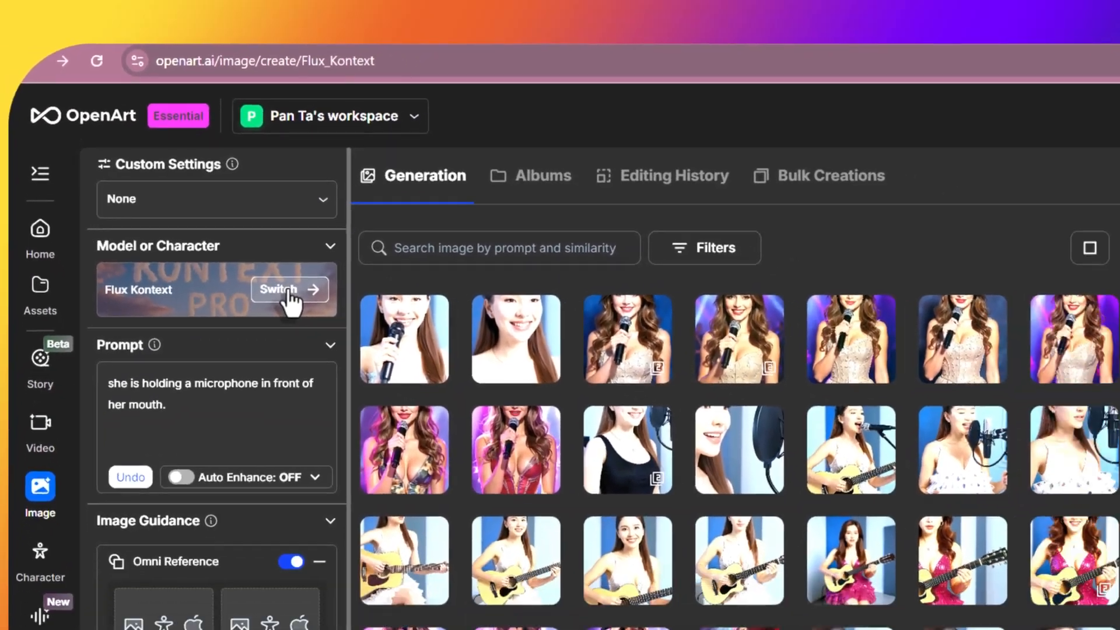
pyautogui.click(289, 292)
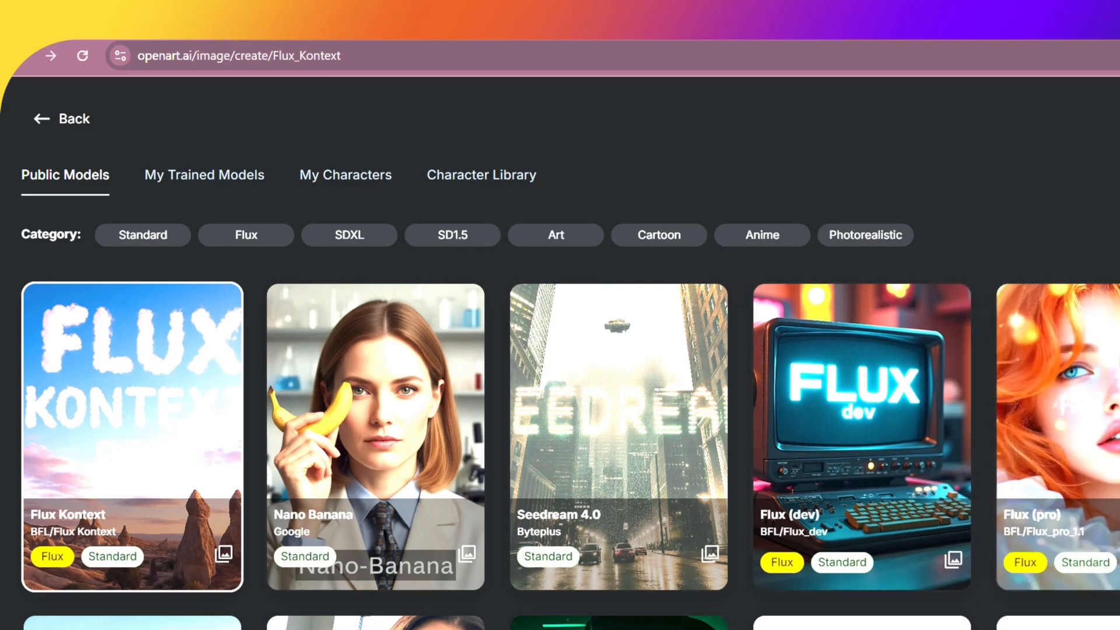
pyautogui.scroll(-3, 560, 391)
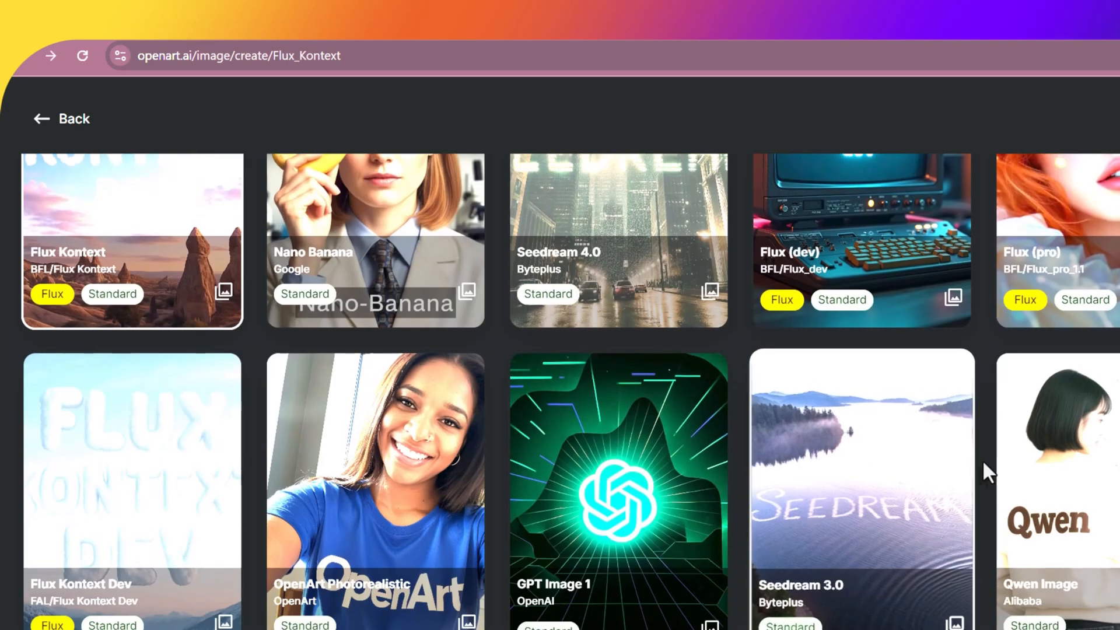
pyautogui.scroll(3, 985, 465)
pyautogui.scroll(-4, 1060, 595)
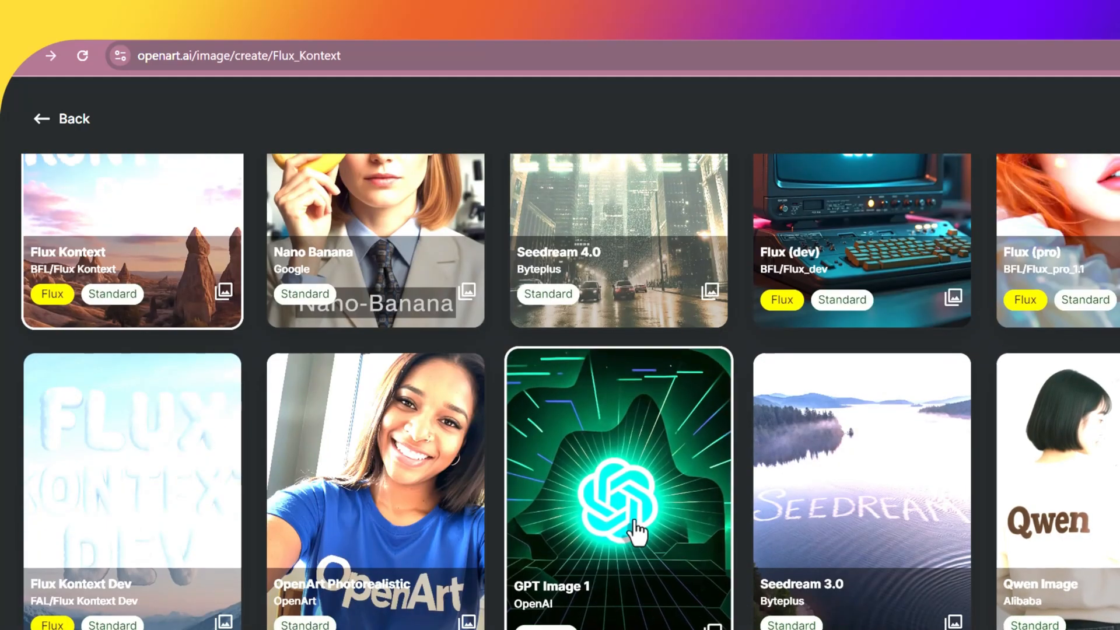
pyautogui.scroll(1, 637, 531)
pyautogui.scroll(4, 61, 220)
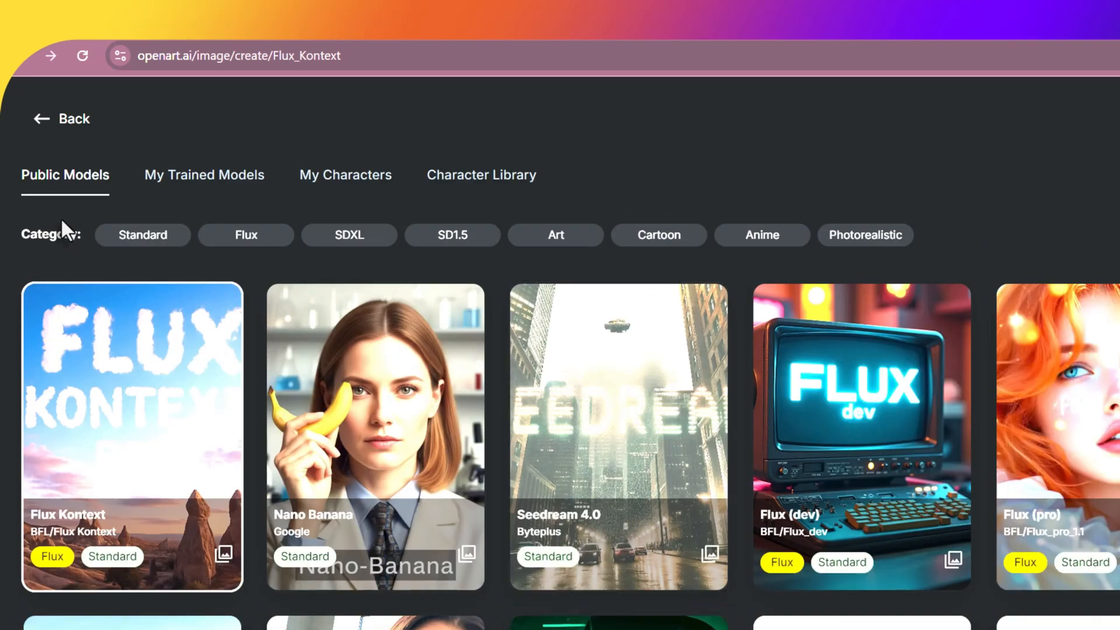
pyautogui.click(44, 122)
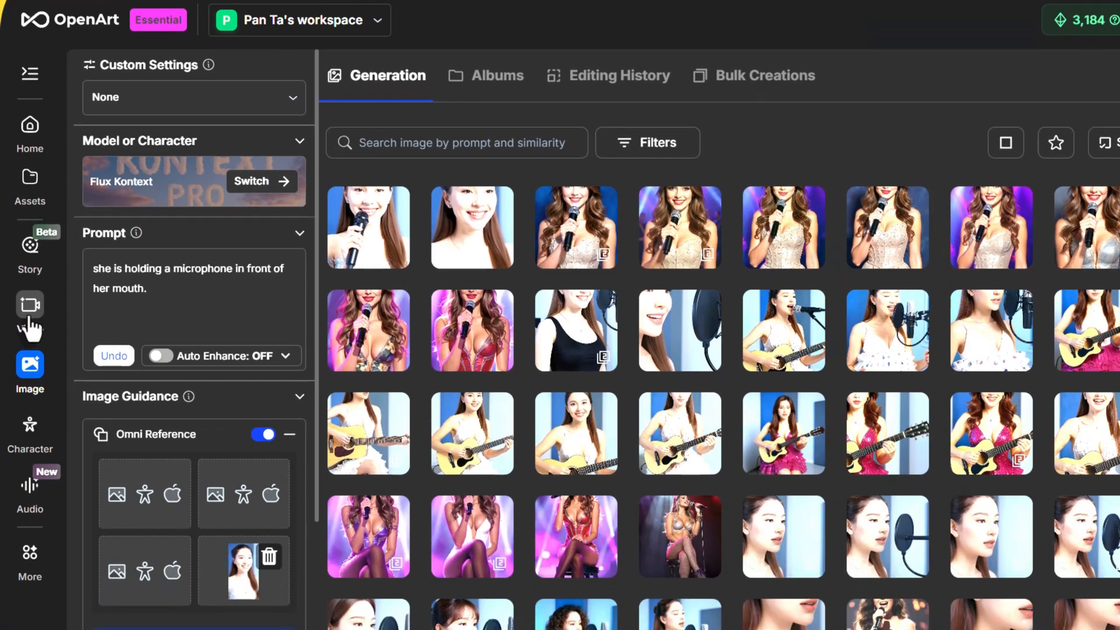
# Step: Open the image-to-video generator and look through its list of selectable video models
pyautogui.click(28, 320)
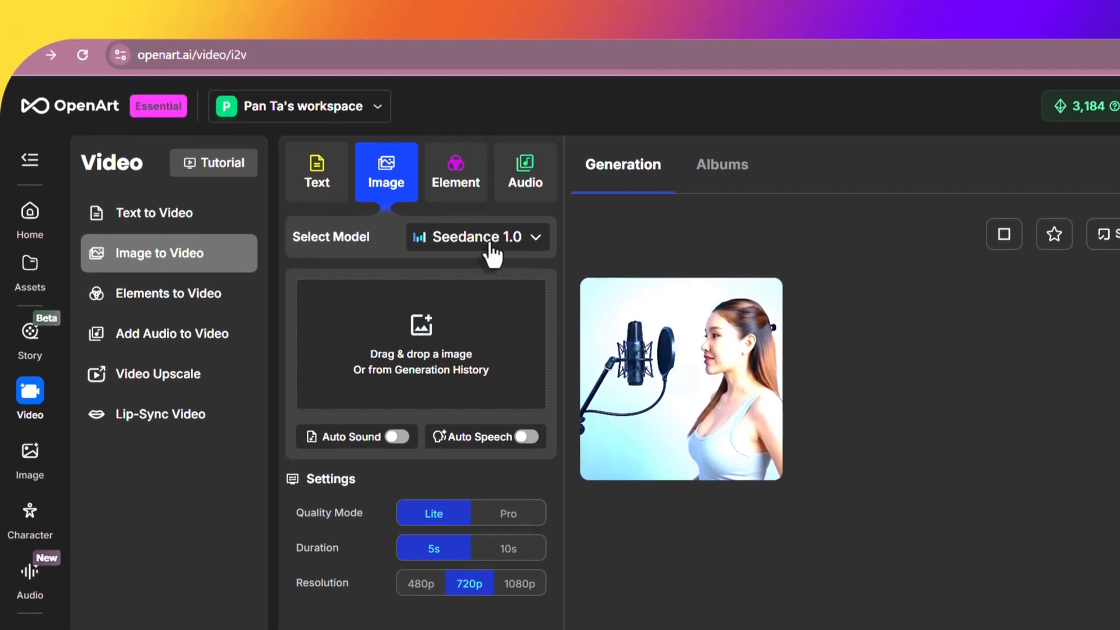
pyautogui.click(493, 155)
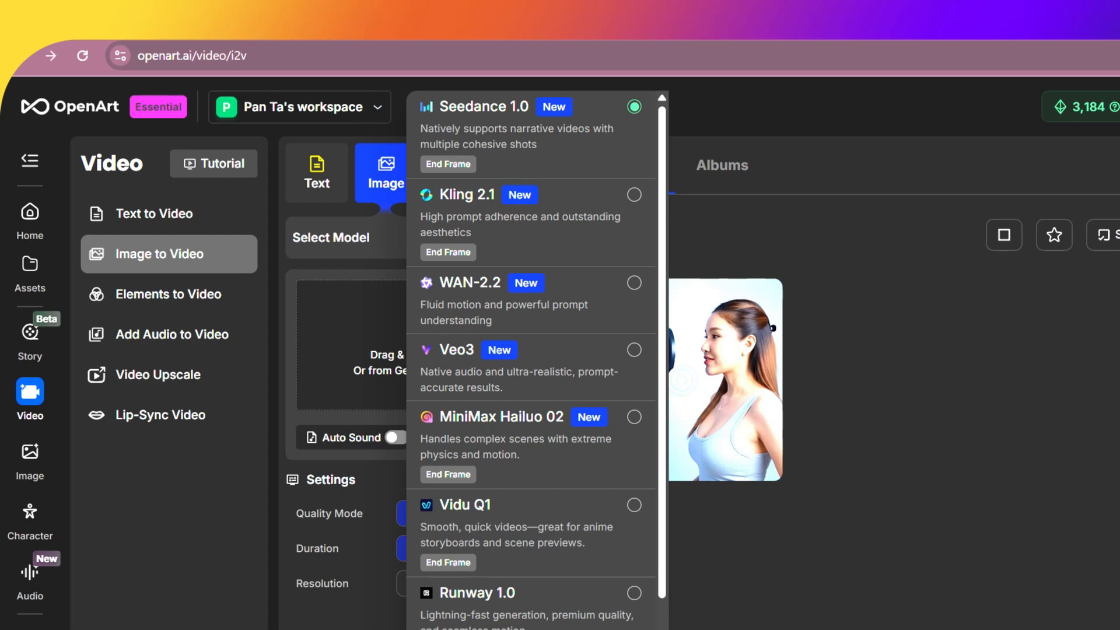
pyautogui.scroll(-1, 531, 554)
pyautogui.scroll(-3, 531, 554)
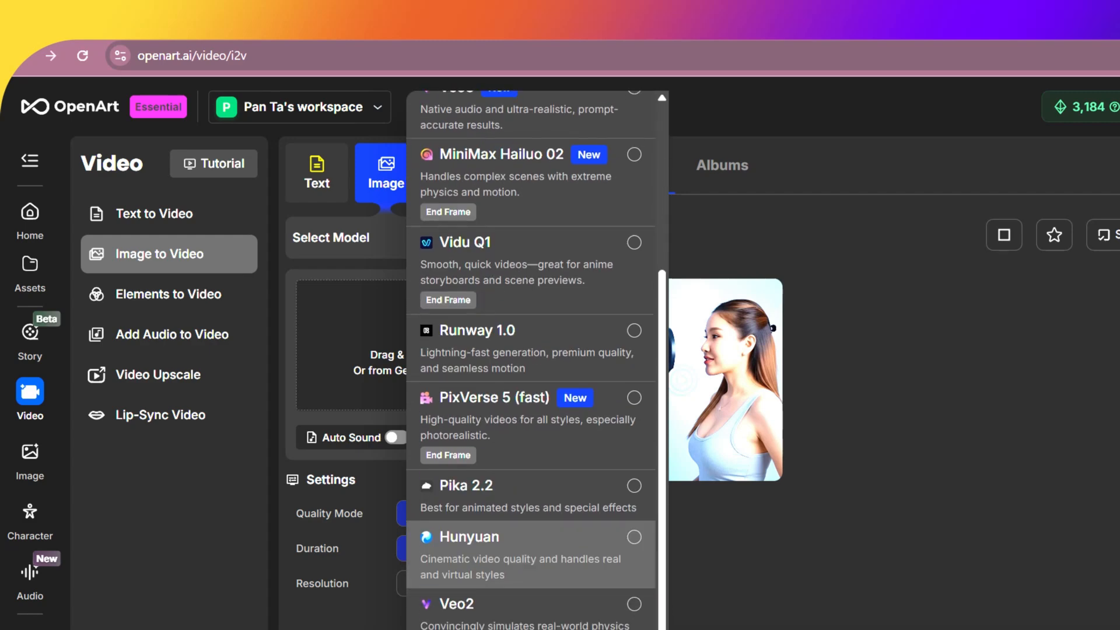
pyautogui.scroll(3, 531, 362)
pyautogui.scroll(-5, 531, 361)
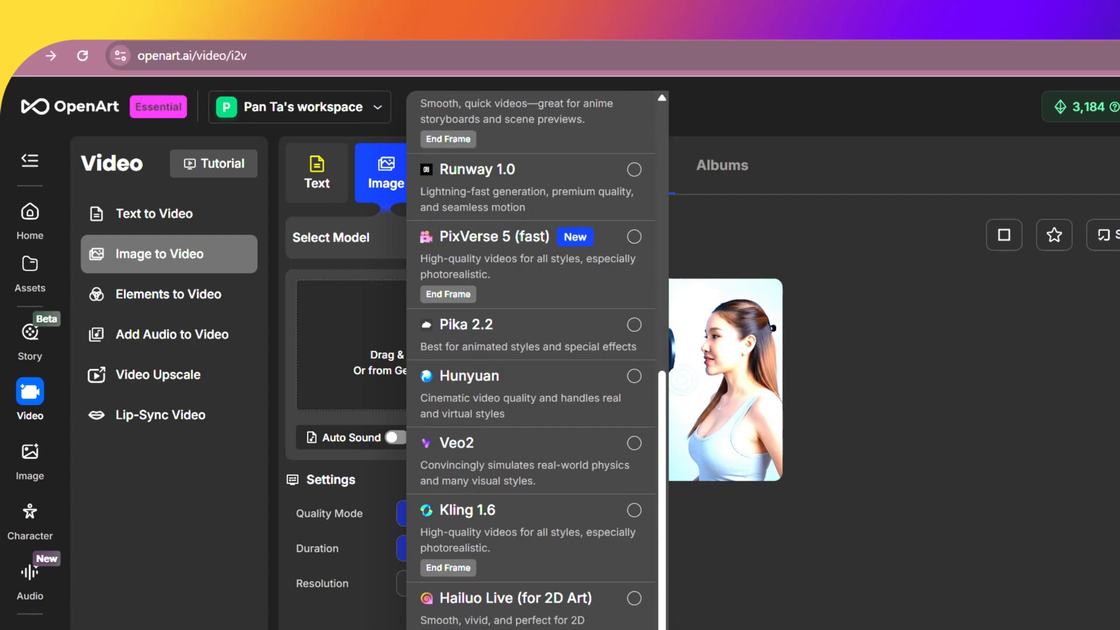
pyautogui.scroll(6, 513, 607)
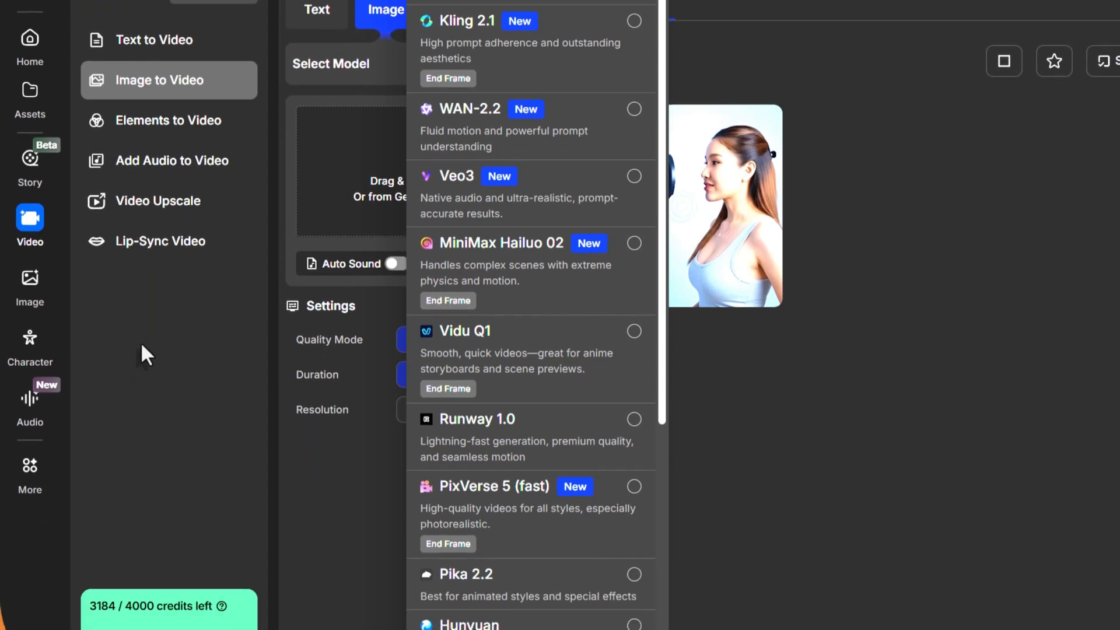
pyautogui.click(139, 519)
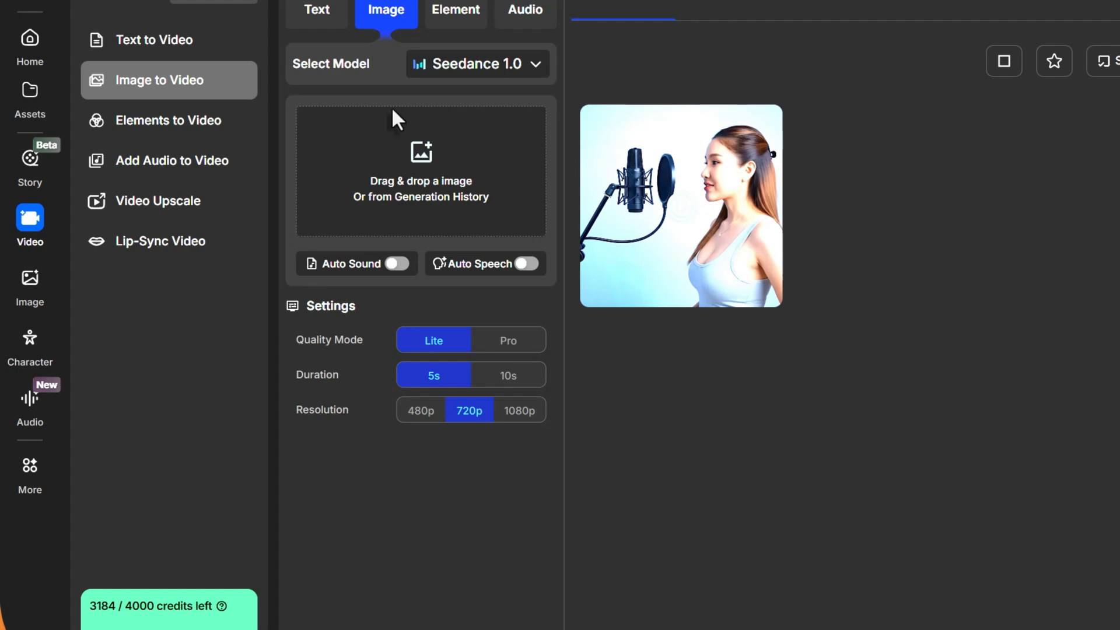
# Step: Switch to Kling AI and check the progress of the Standard and Professional Build Avatar generations
pyautogui.click(39, 286)
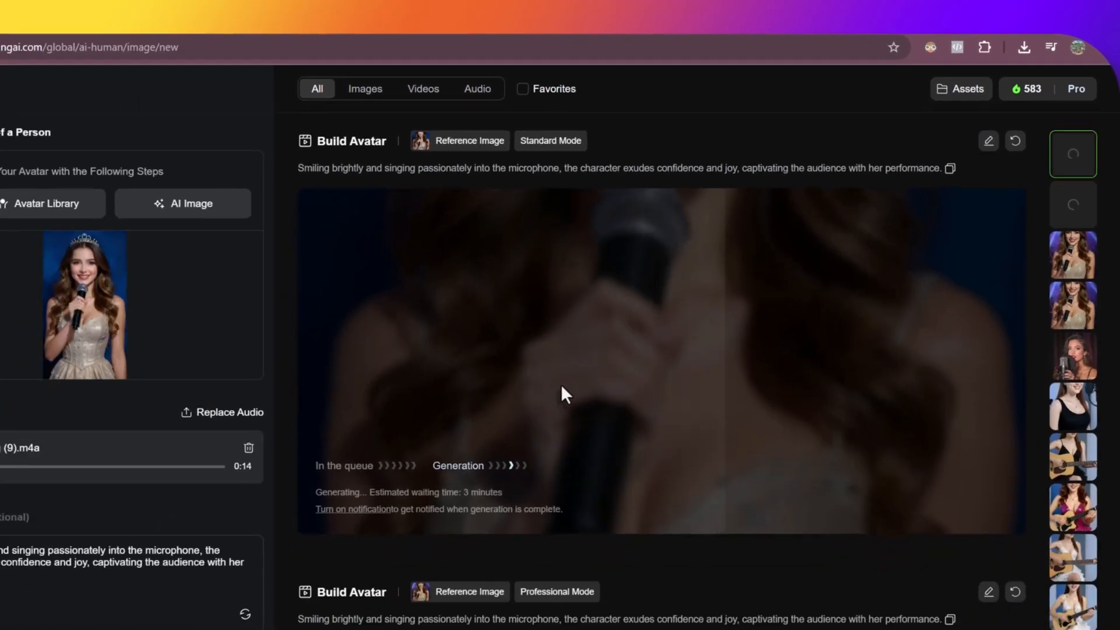
pyautogui.scroll(-5, 622, 408)
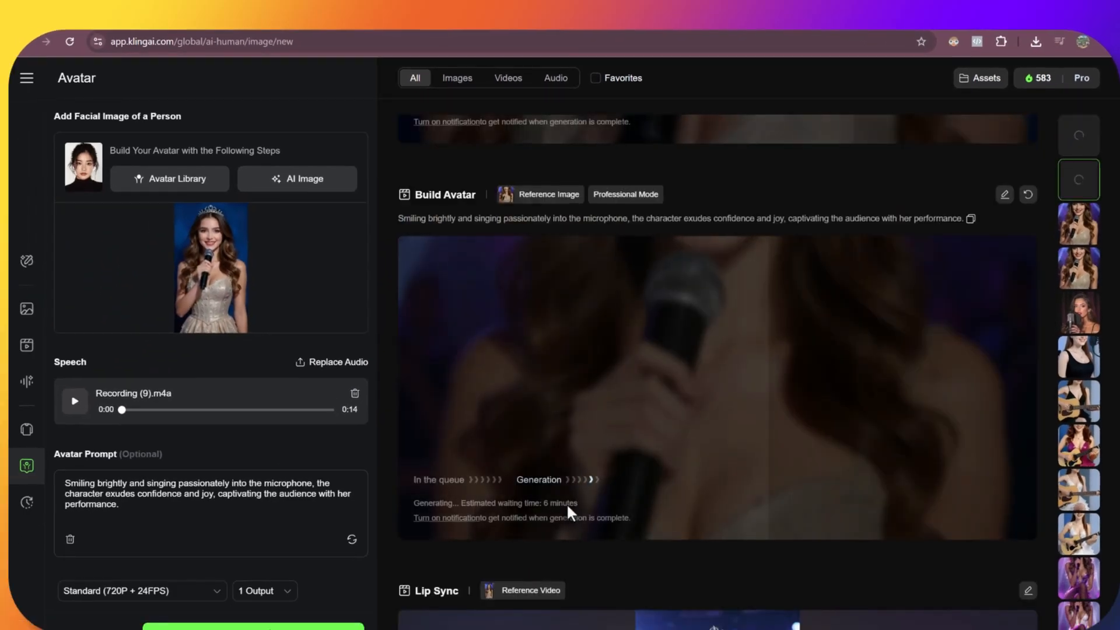
pyautogui.scroll(5, 584, 438)
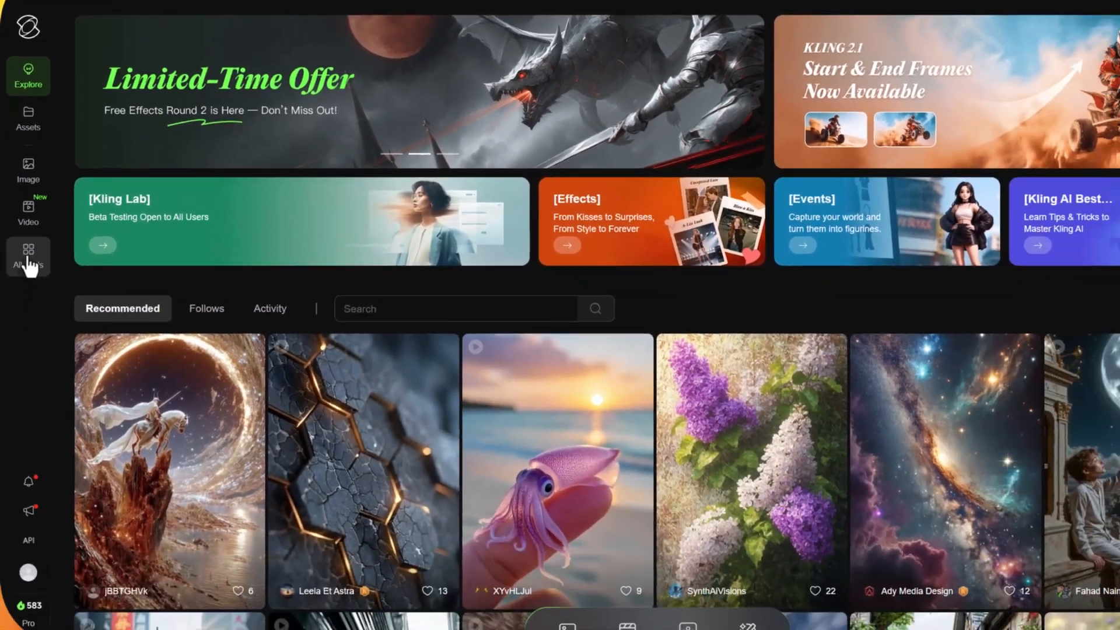
# Step: Open the Avatar tool from the full tool list, look at its Lip Sync mode, and return to Build Avatar
pyautogui.click(28, 298)
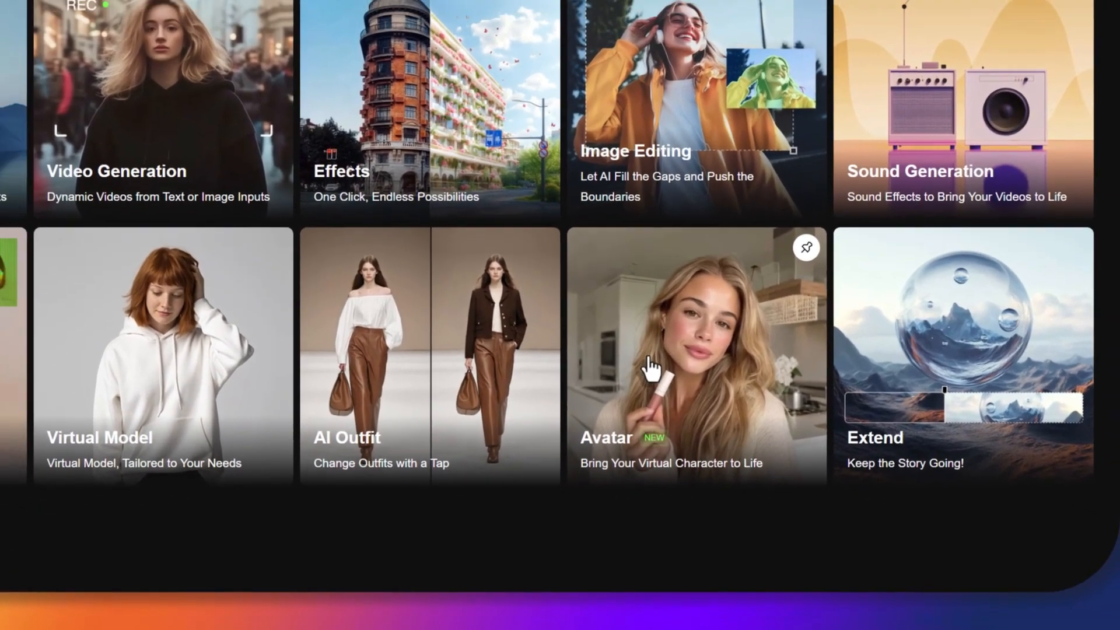
pyautogui.click(815, 412)
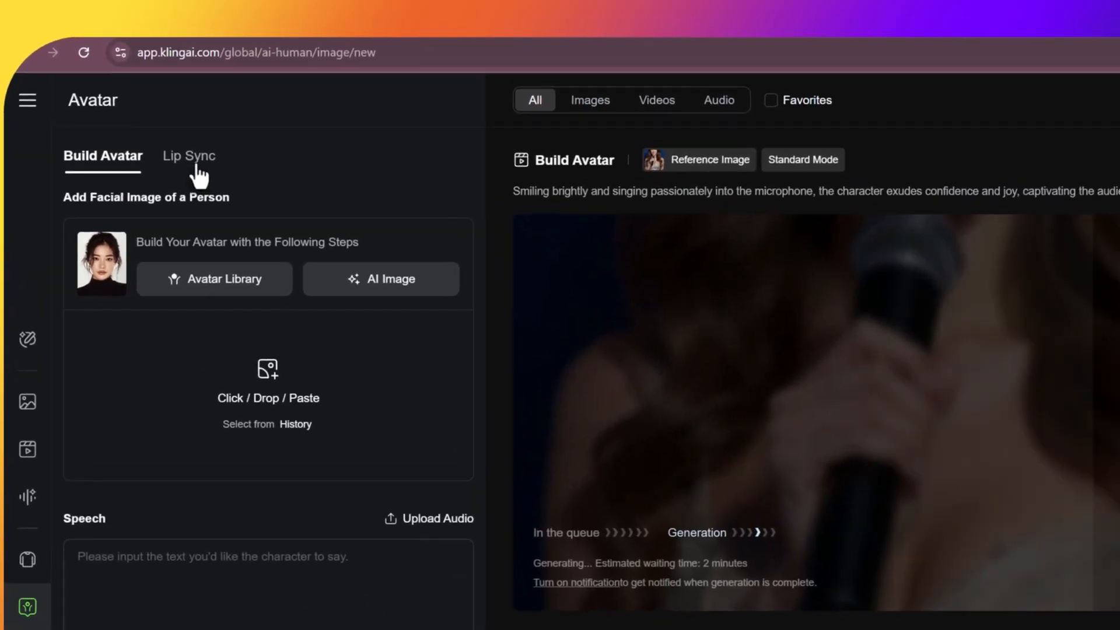
pyautogui.click(174, 100)
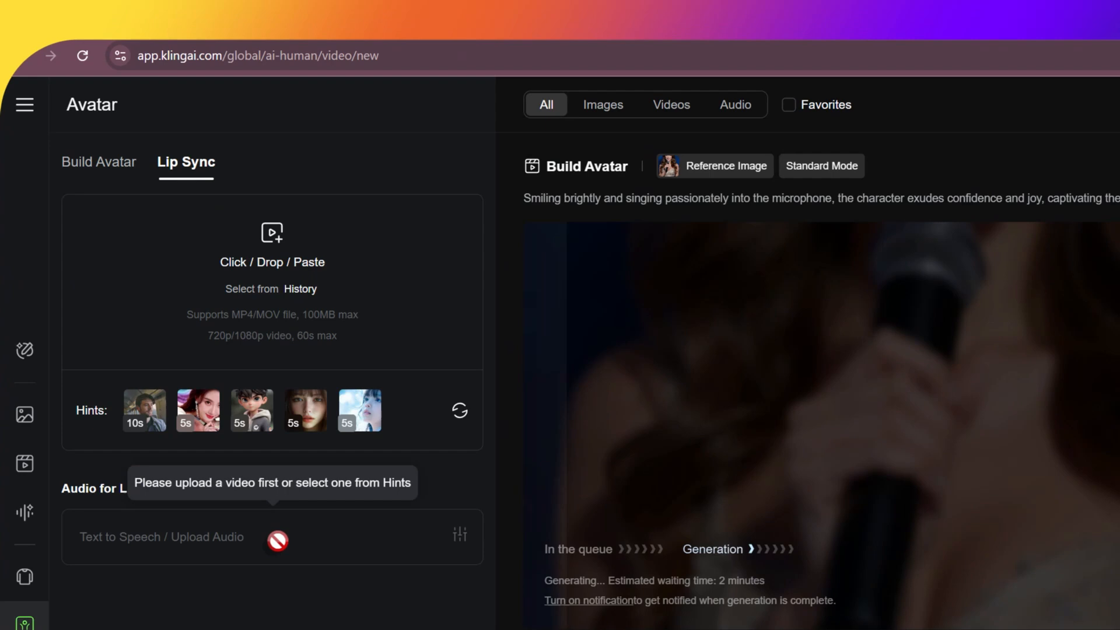
pyautogui.click(102, 163)
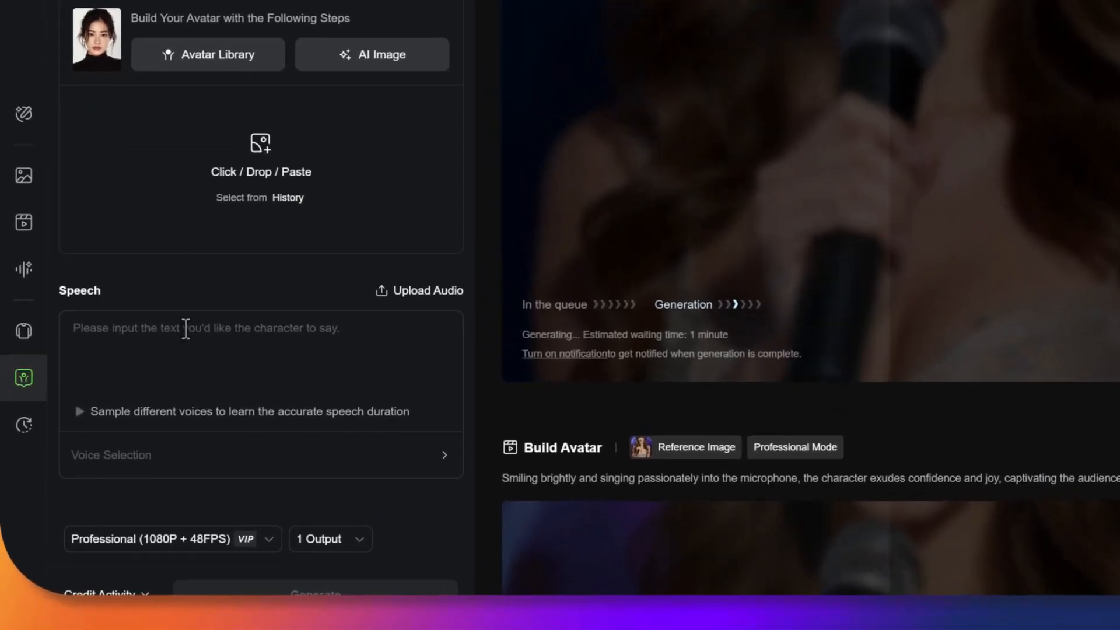
# Step: Examine the speech text input and the Standard and Professional quality modes, and open the preset Avatar Library
pyautogui.click(117, 424)
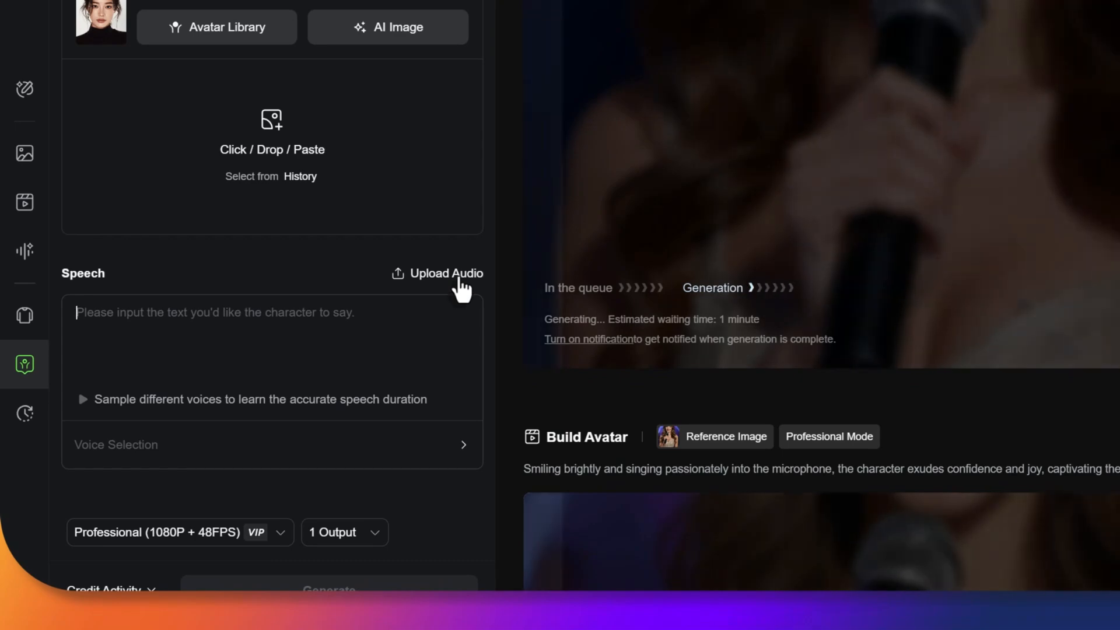
pyautogui.click(234, 534)
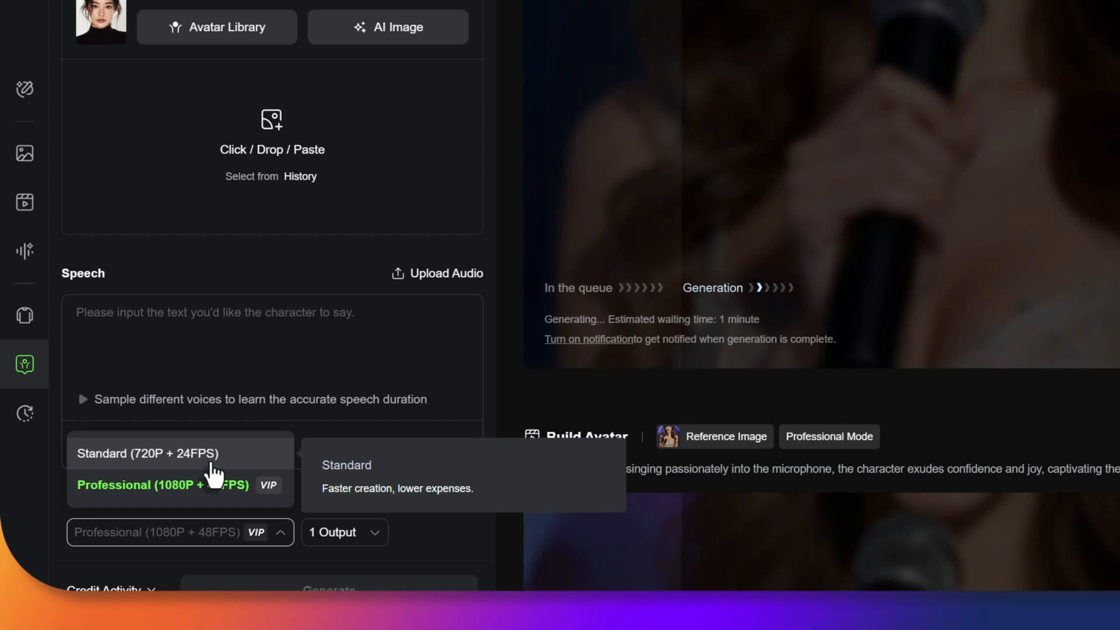
pyautogui.click(296, 360)
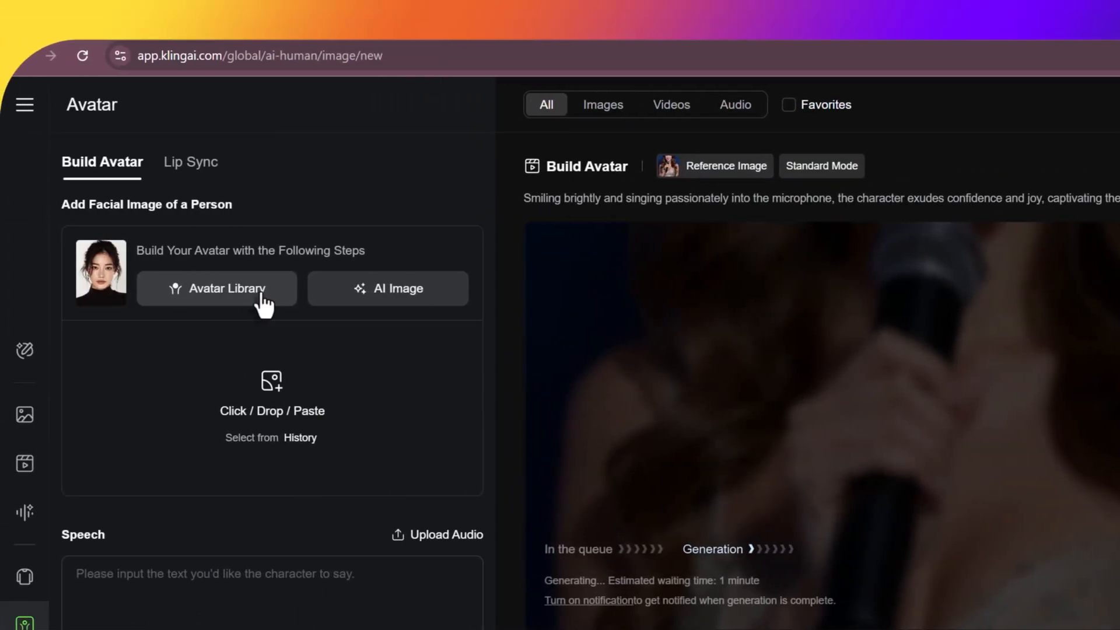
pyautogui.click(262, 297)
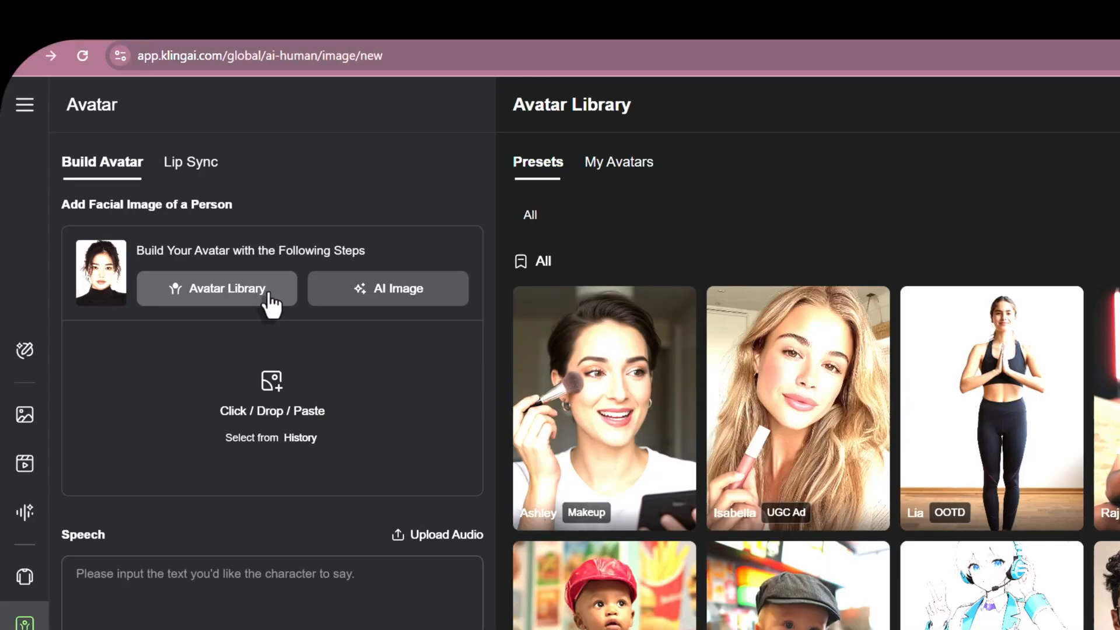